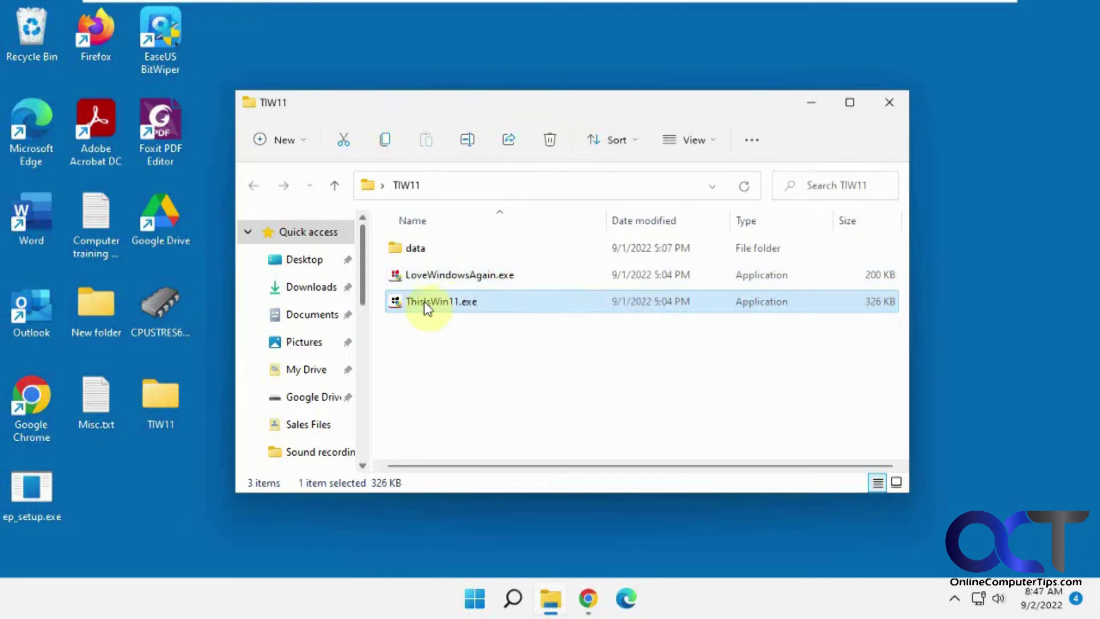
Launch ThisIsWin11.exe from the extracted TIW11 folder.
mouse_move(438, 303)
double_click(452, 302)
Run ThisIsWin11 with admin rights, maximize it, expand the navigation labels and return Home.
left_click(466, 441)
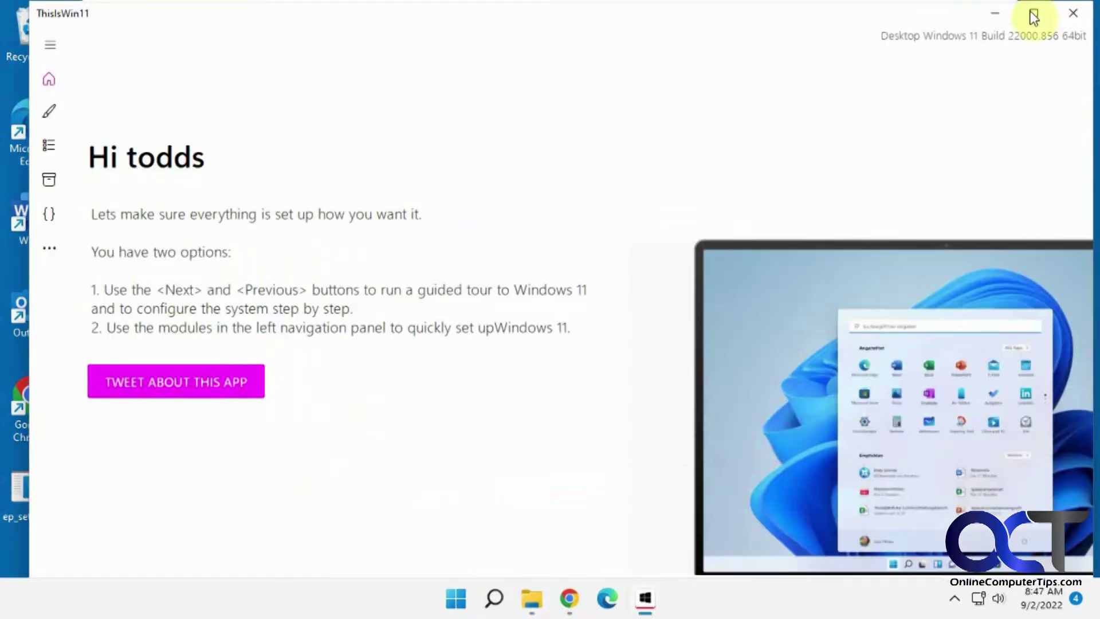
left_click(1033, 12)
left_click(21, 40)
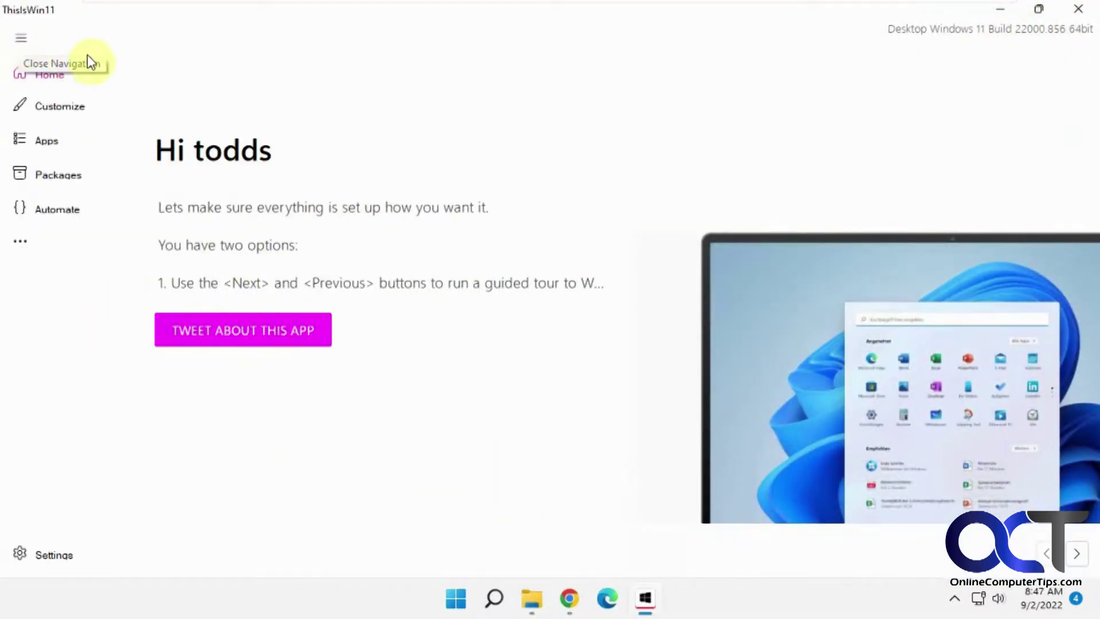
left_click(19, 242)
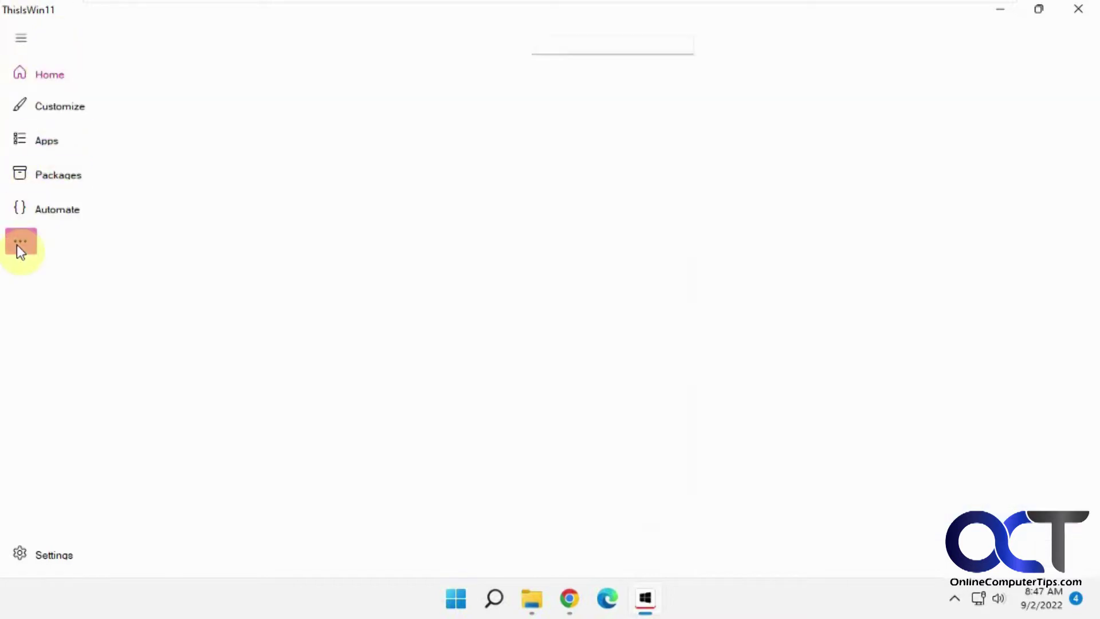
left_click(49, 76)
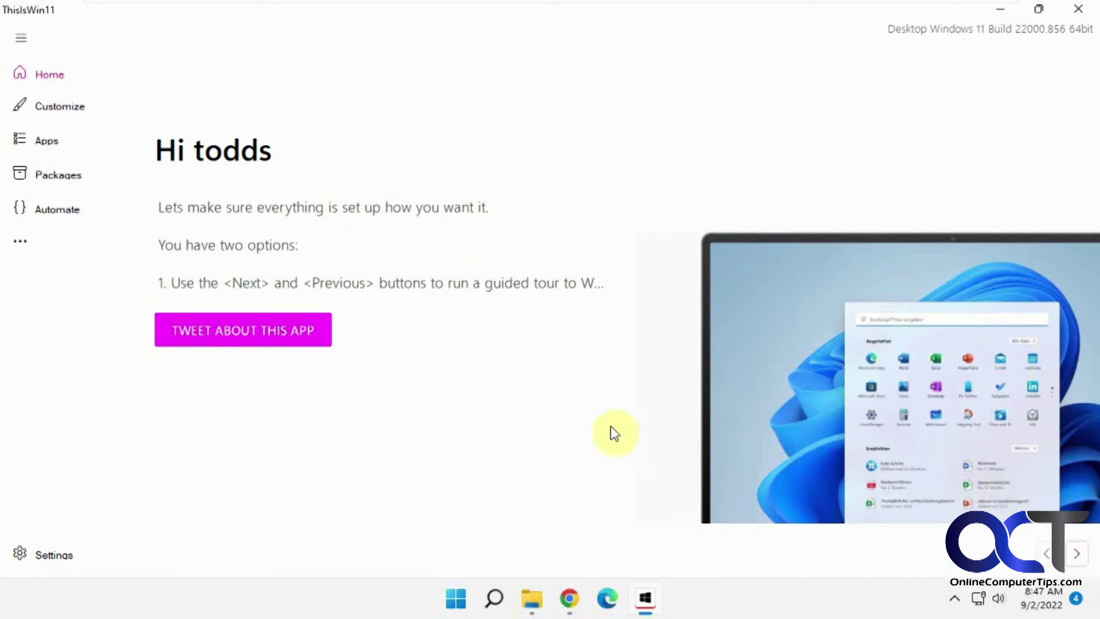
Advance to the next tour card, view its Windows background settings, then open OpenTweaks customization.
left_click(1077, 554)
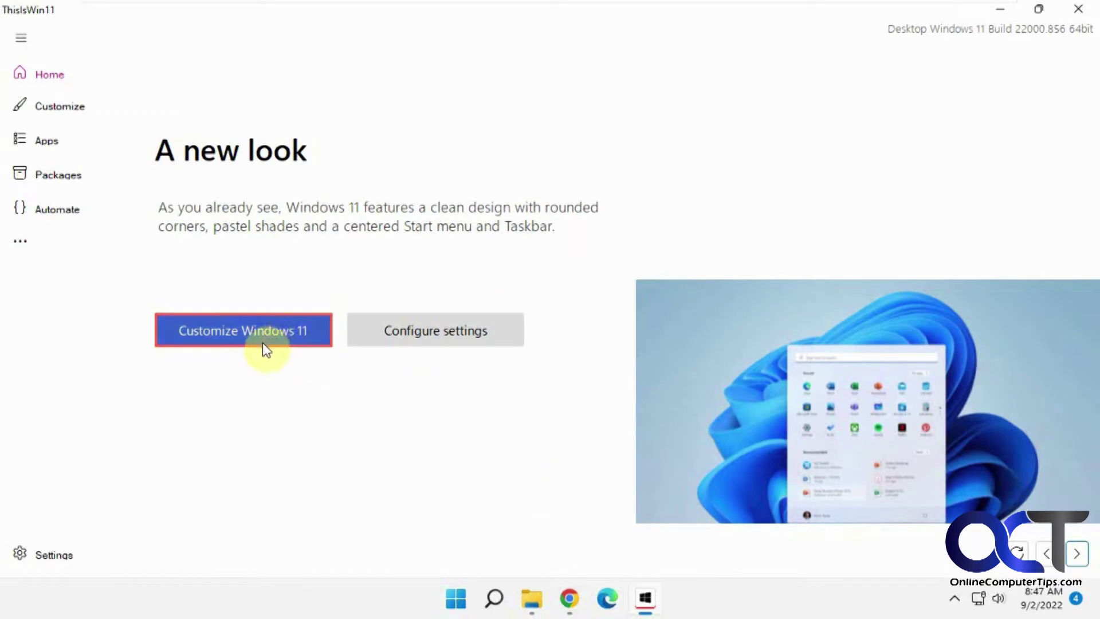
left_click(454, 331)
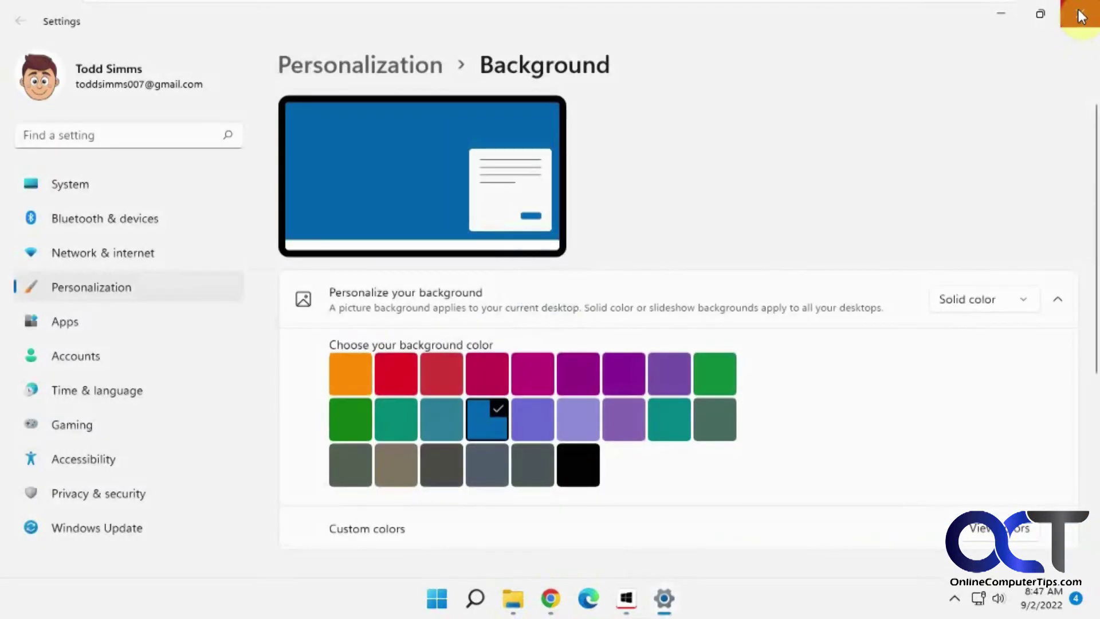
left_click(1080, 16)
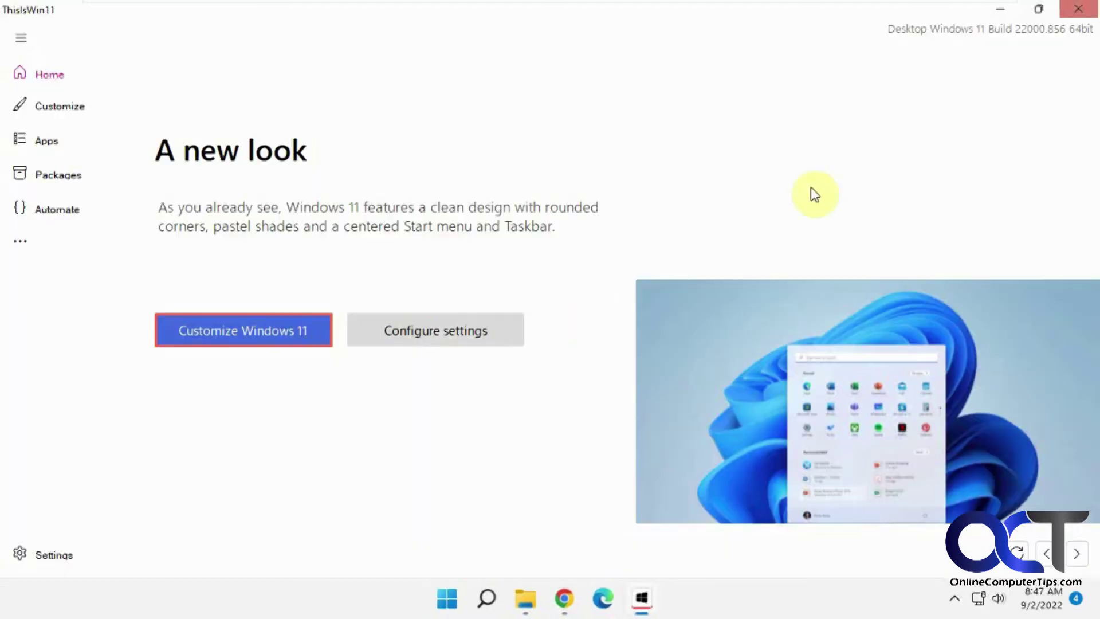
left_click(252, 336)
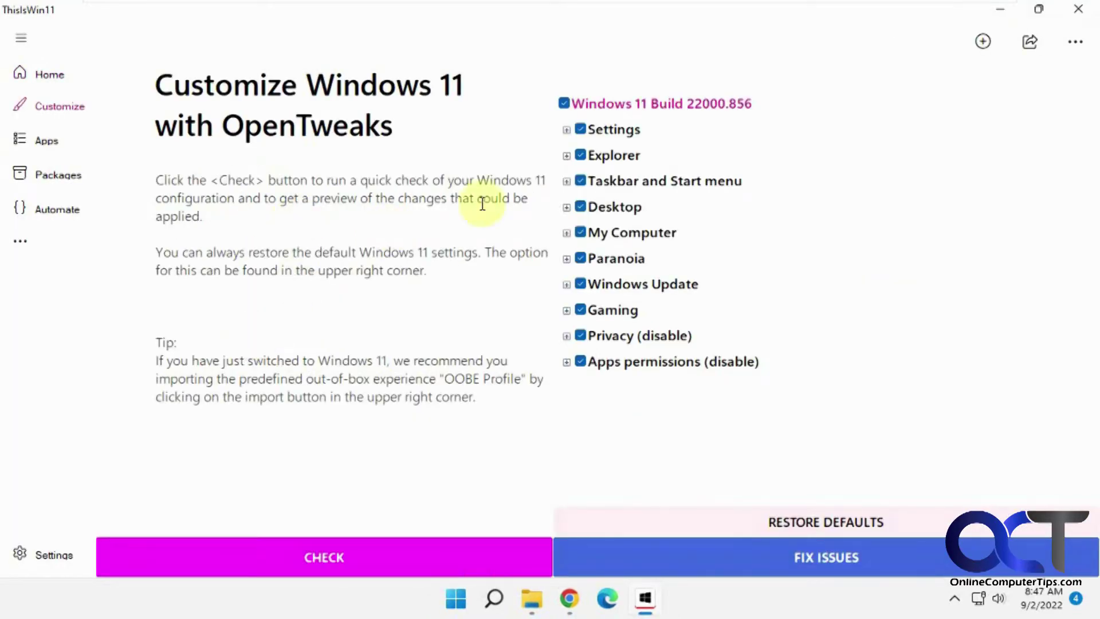
Expand the Settings and Taskbar and Start menu tweak groups, then run the settings check.
left_click(567, 130)
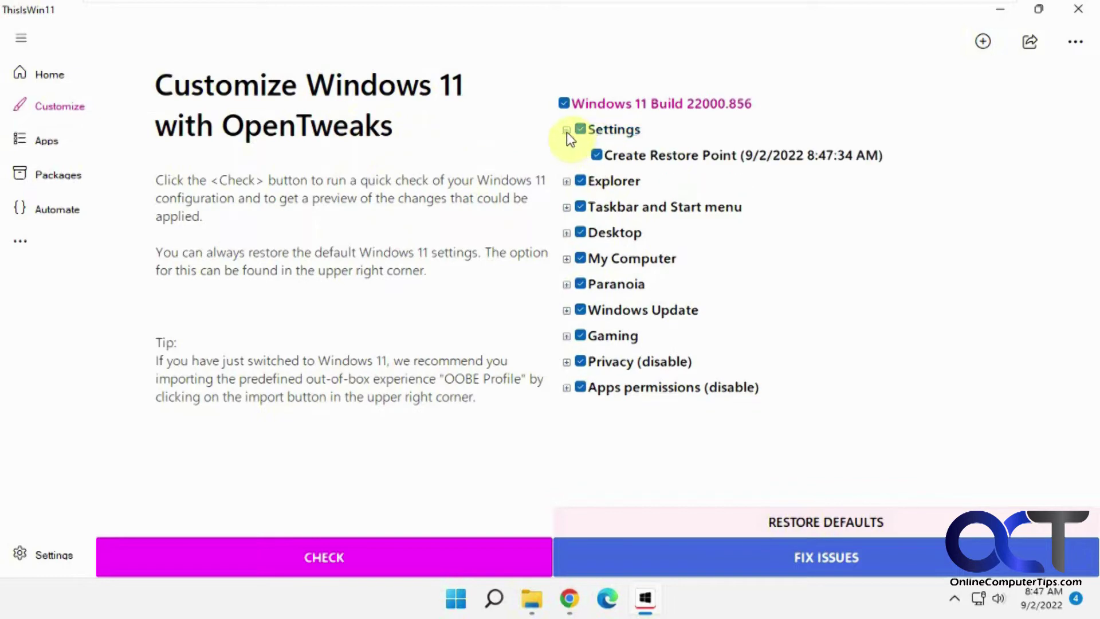
left_click(567, 208)
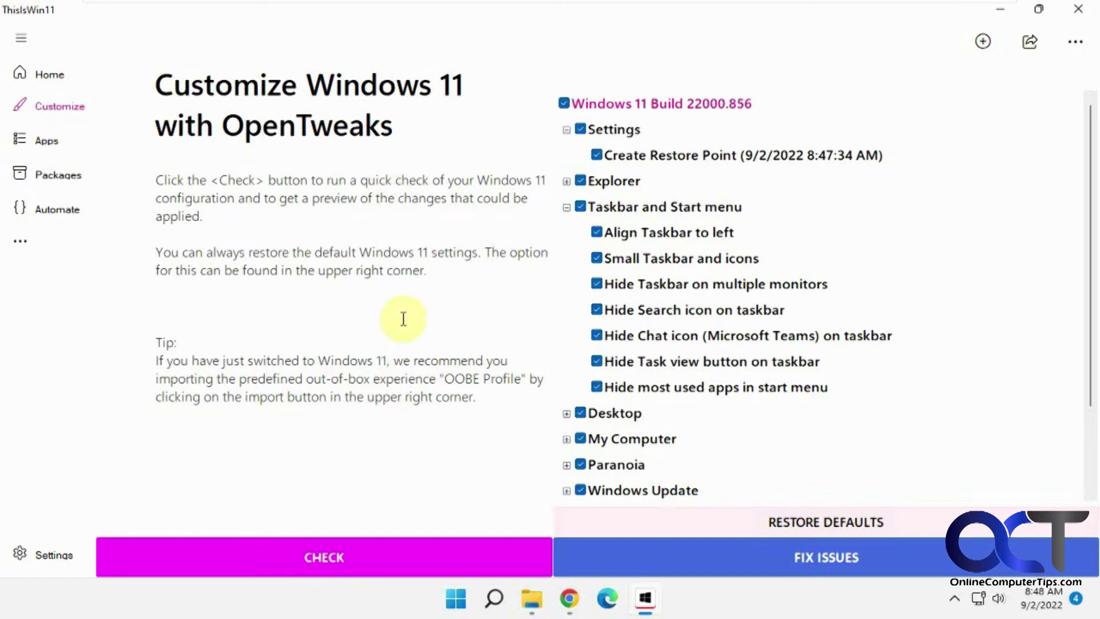
left_click(332, 561)
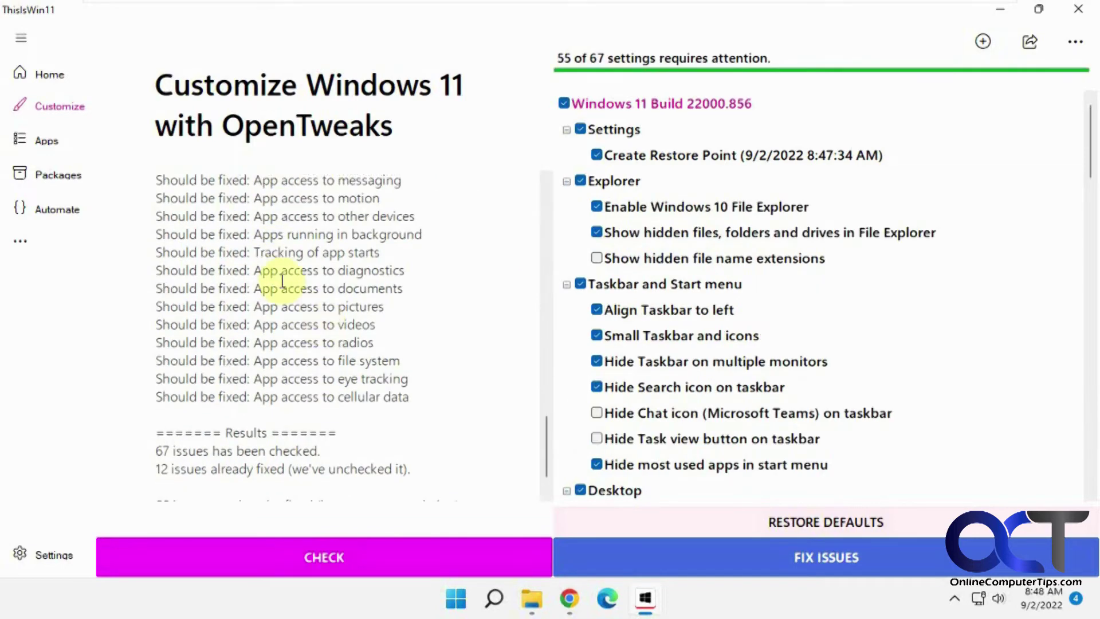
Review the check results (55 of 67 needing attention) and return to the Home tour.
scroll(283, 280, "up", 3)
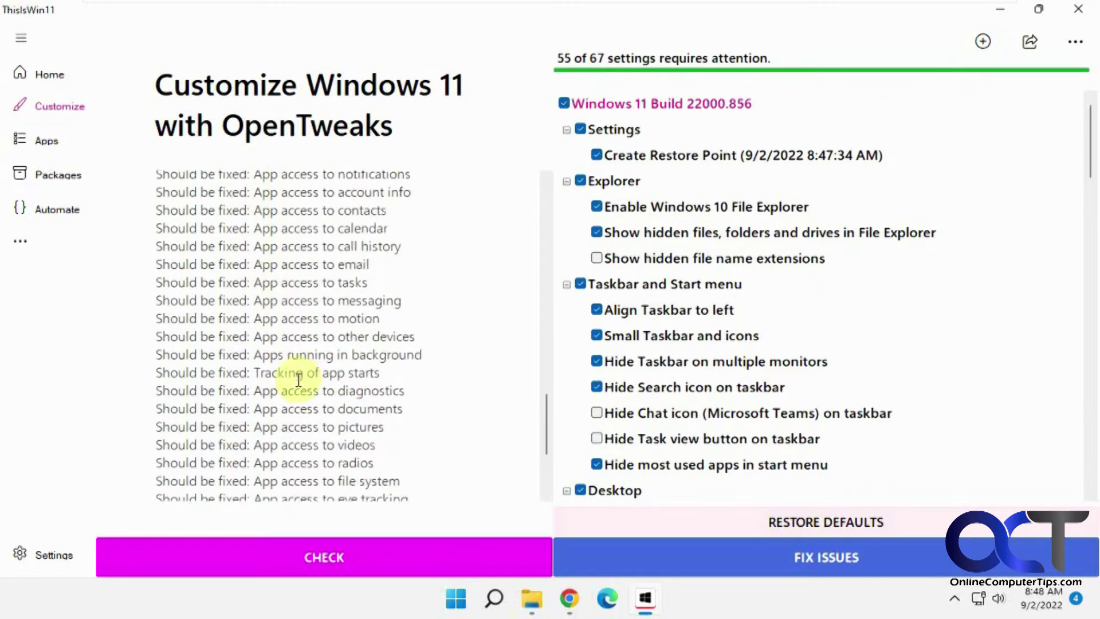
scroll(297, 379, "up", 10)
scroll(301, 381, "down", 5)
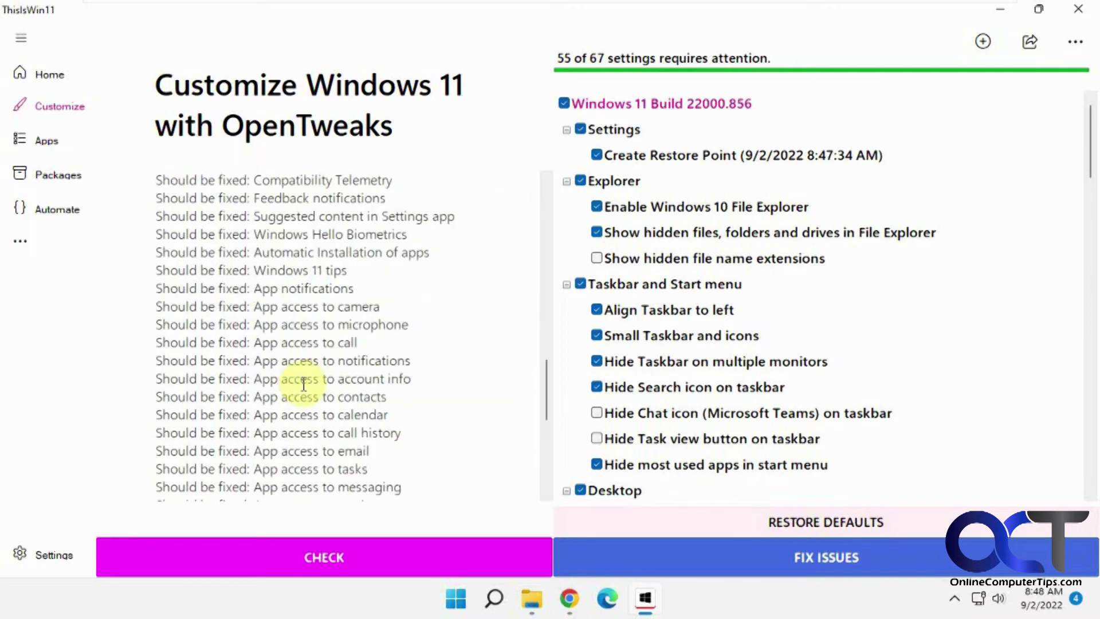
scroll(303, 383, "down", 5)
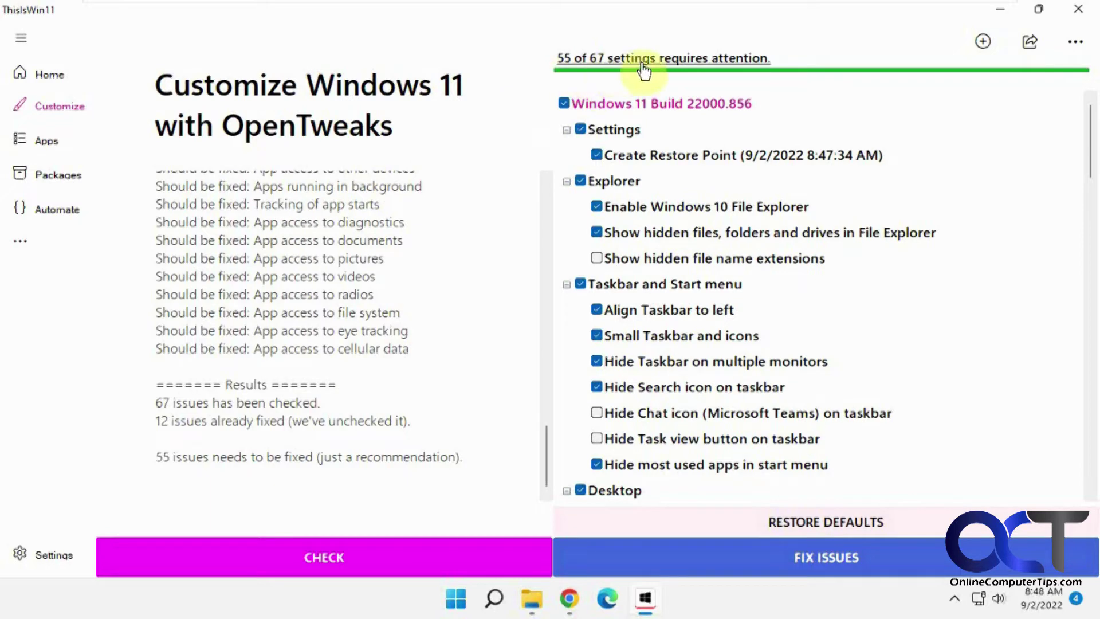
left_click(58, 75)
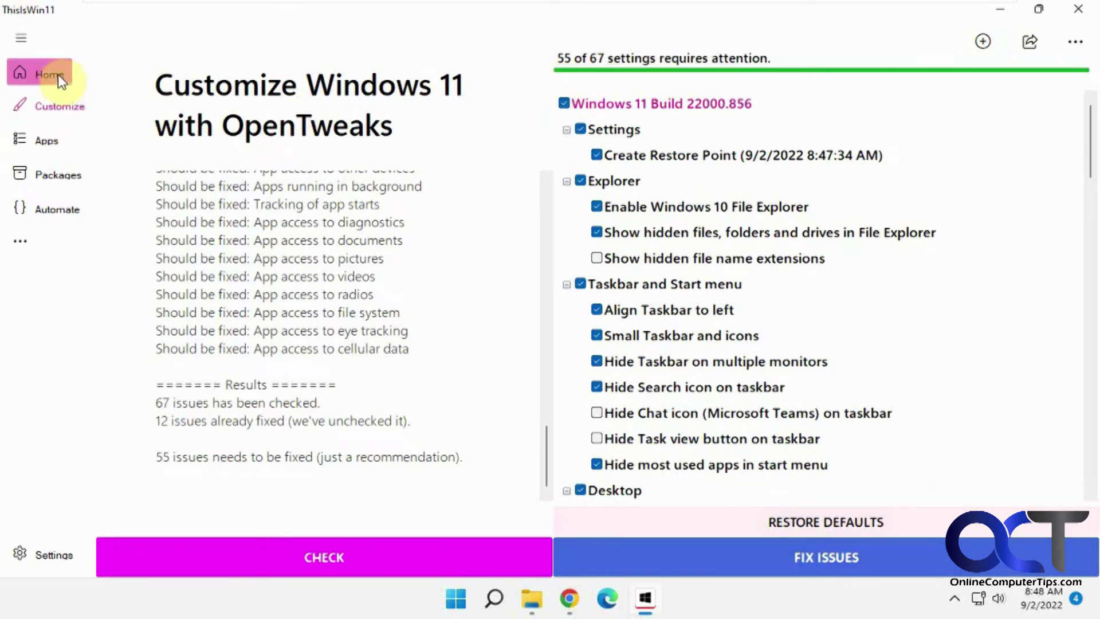
On the New Start Menu card, view Start settings, then re-run the check on its customizations.
left_click(1076, 554)
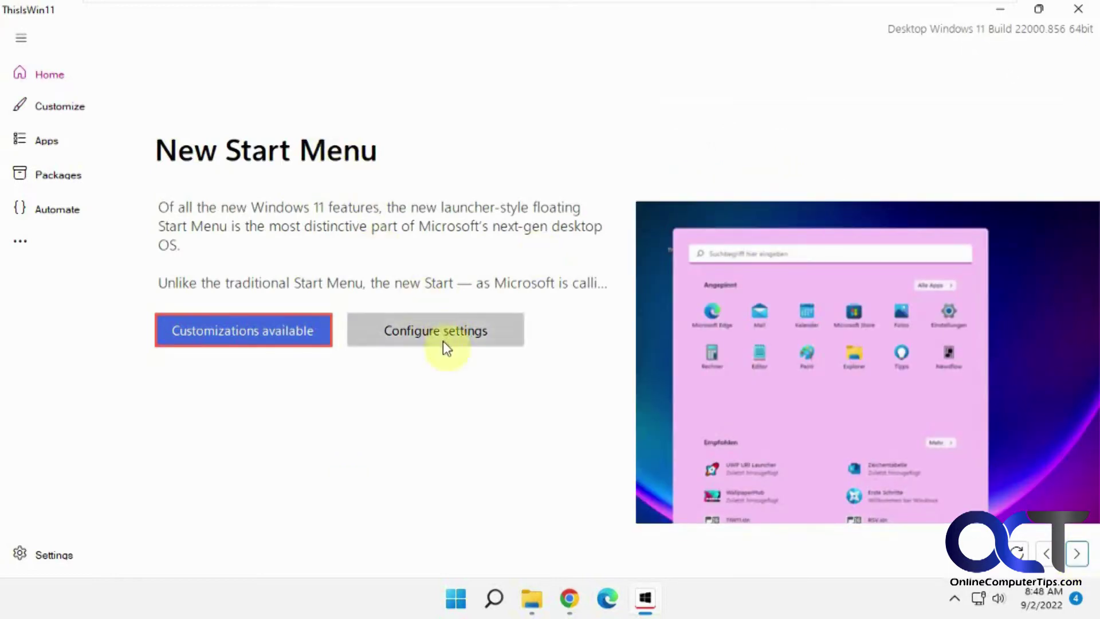
left_click(441, 338)
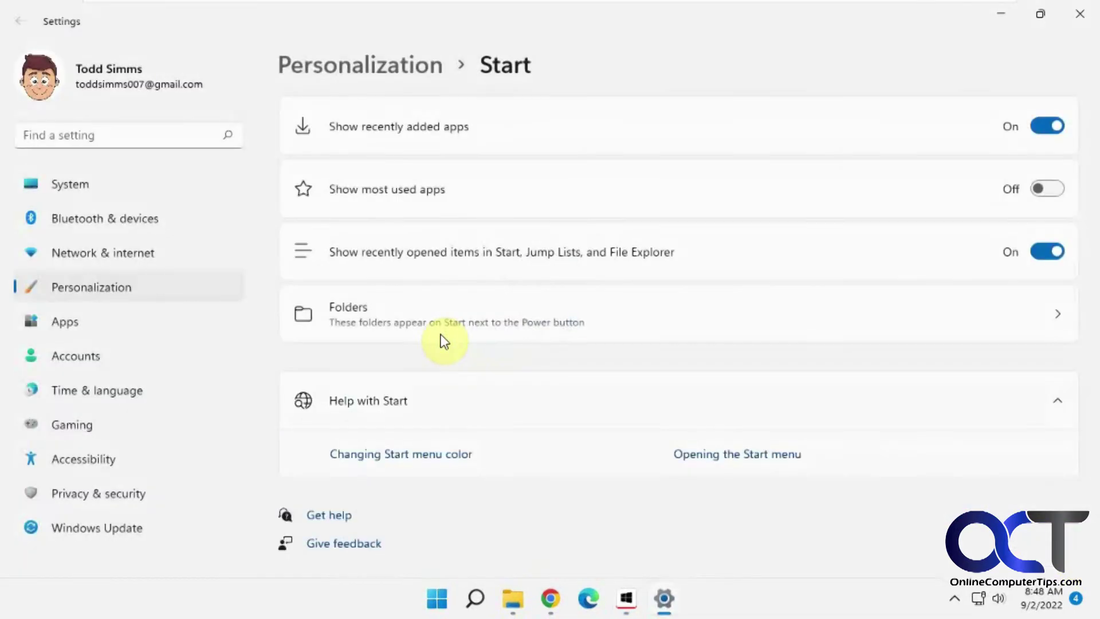
left_click(1079, 13)
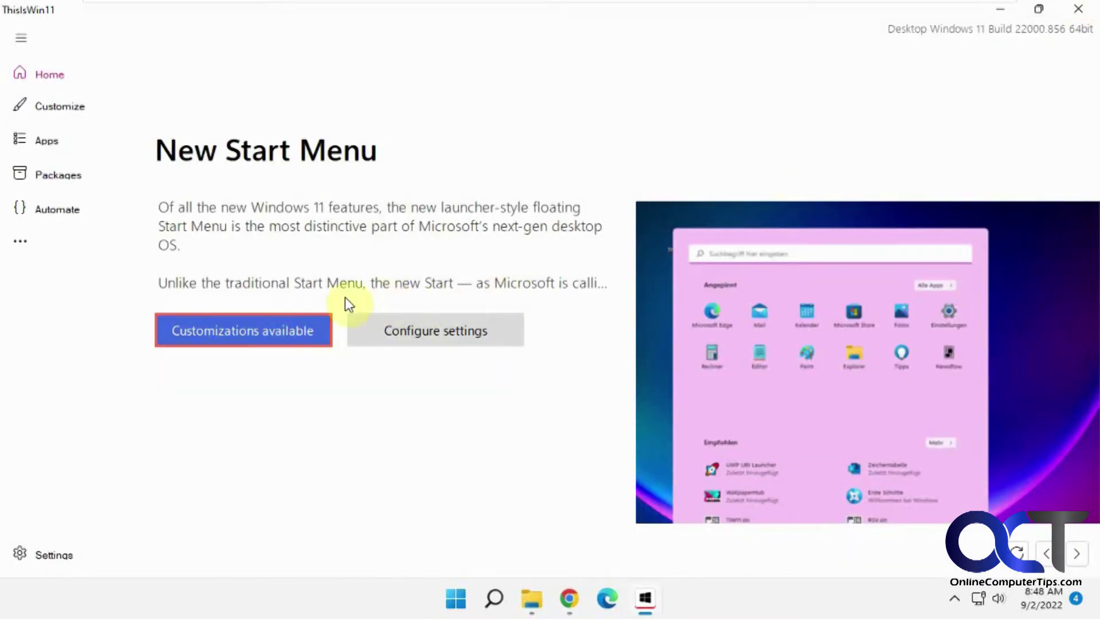
left_click(273, 321)
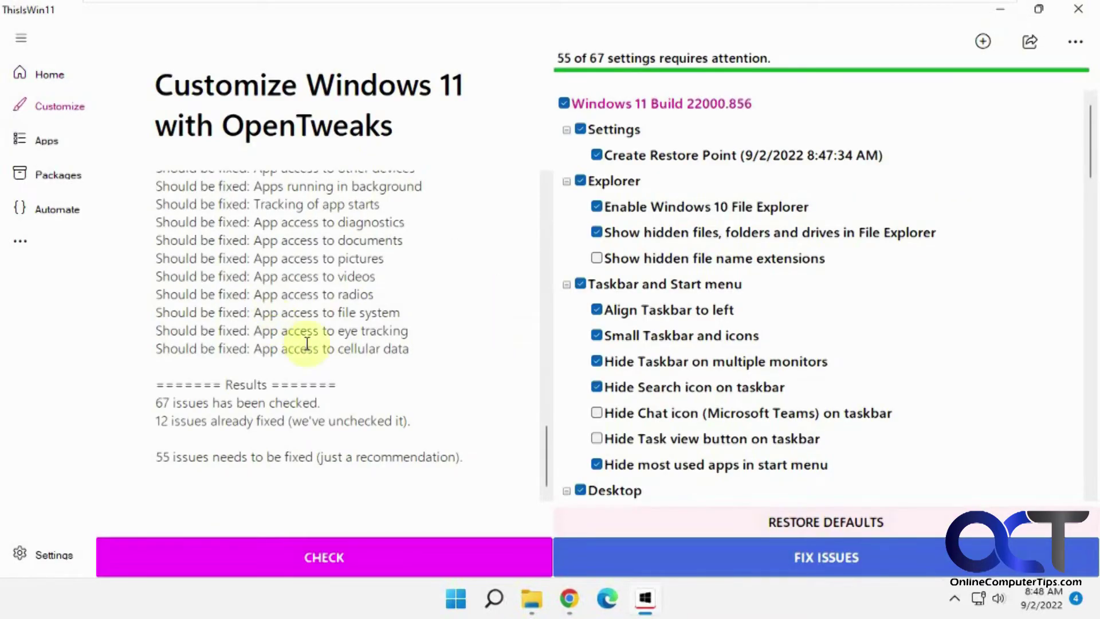
left_click(380, 559)
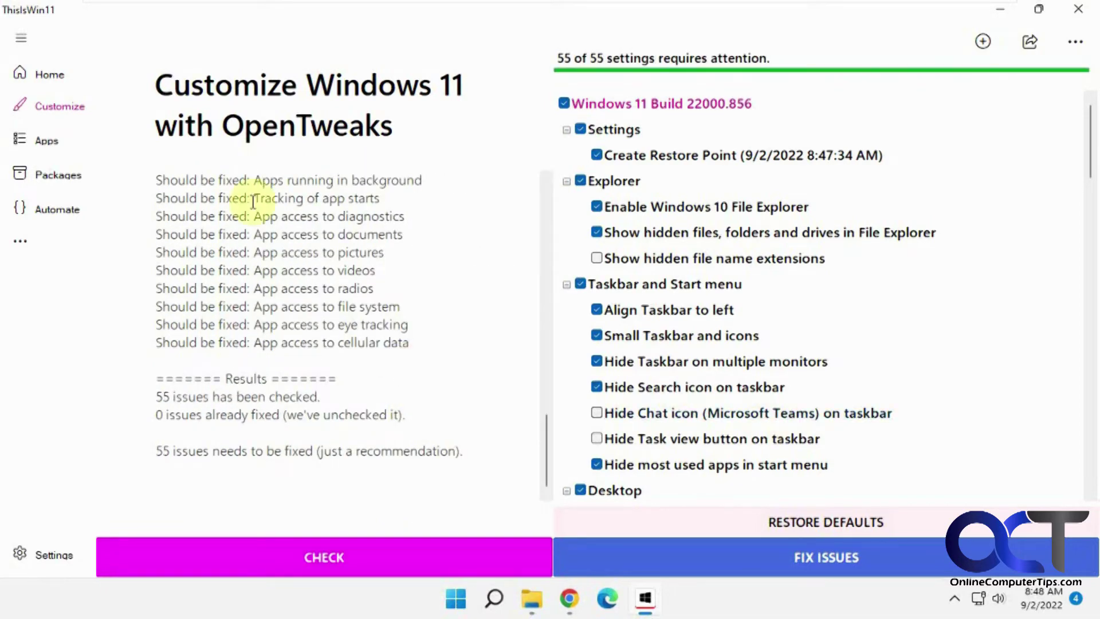
Return Home, advance to the Apps card and open the removable preinstalled apps list.
left_click(50, 75)
left_click(1084, 555)
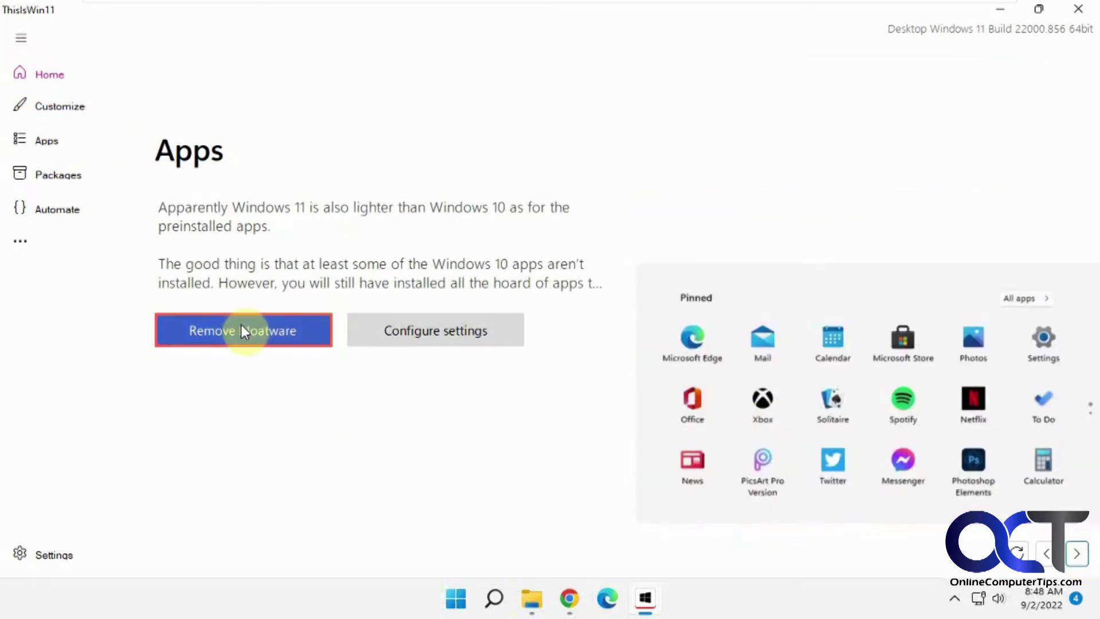
left_click(243, 331)
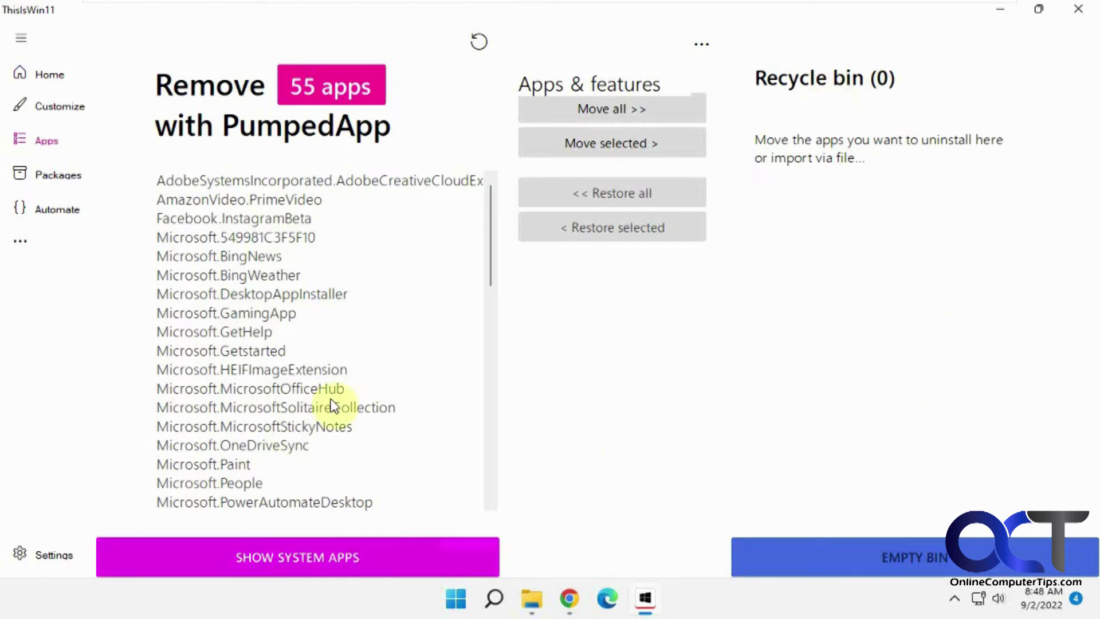
Move to the Privacy card, re-run the privacy fixes check, then advance to New Microsoft Store.
left_click(39, 76)
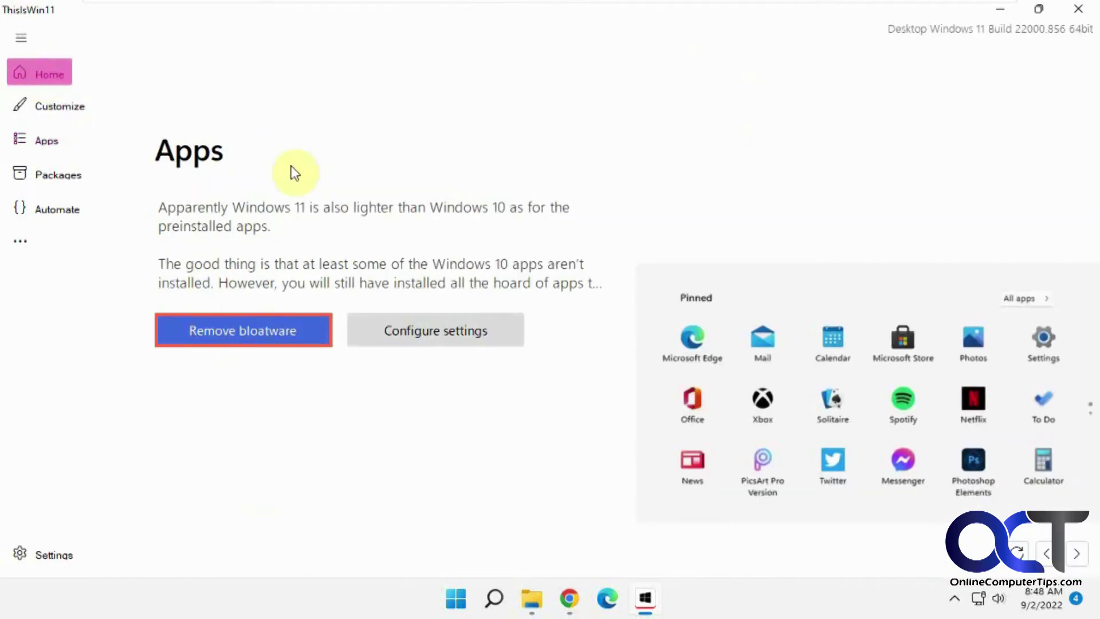
left_click(1077, 553)
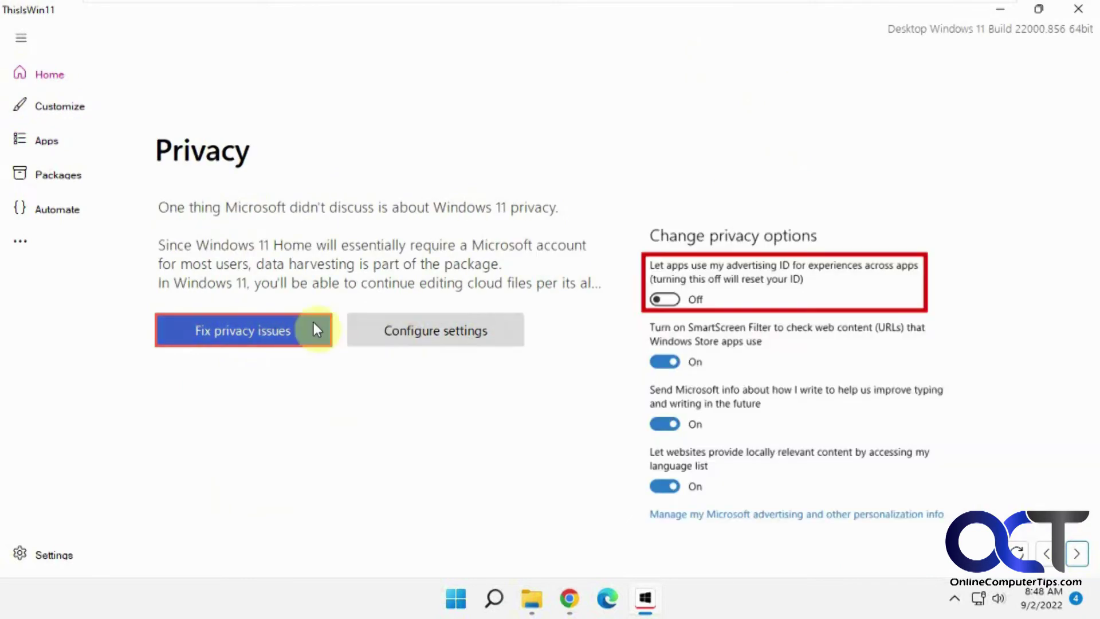
left_click(289, 330)
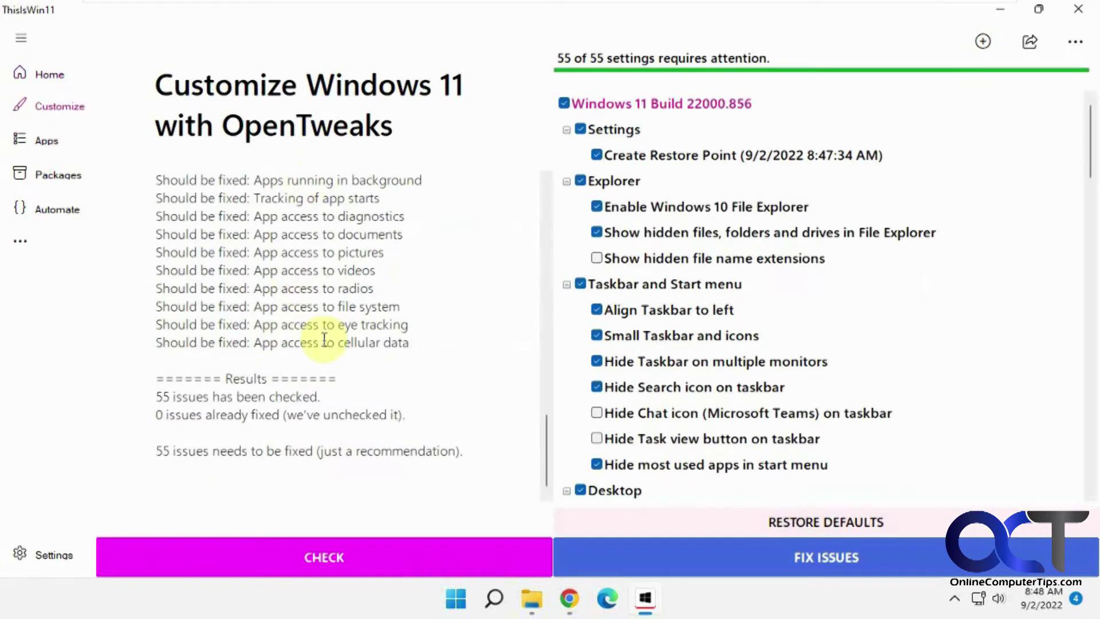
left_click(388, 559)
left_click(33, 74)
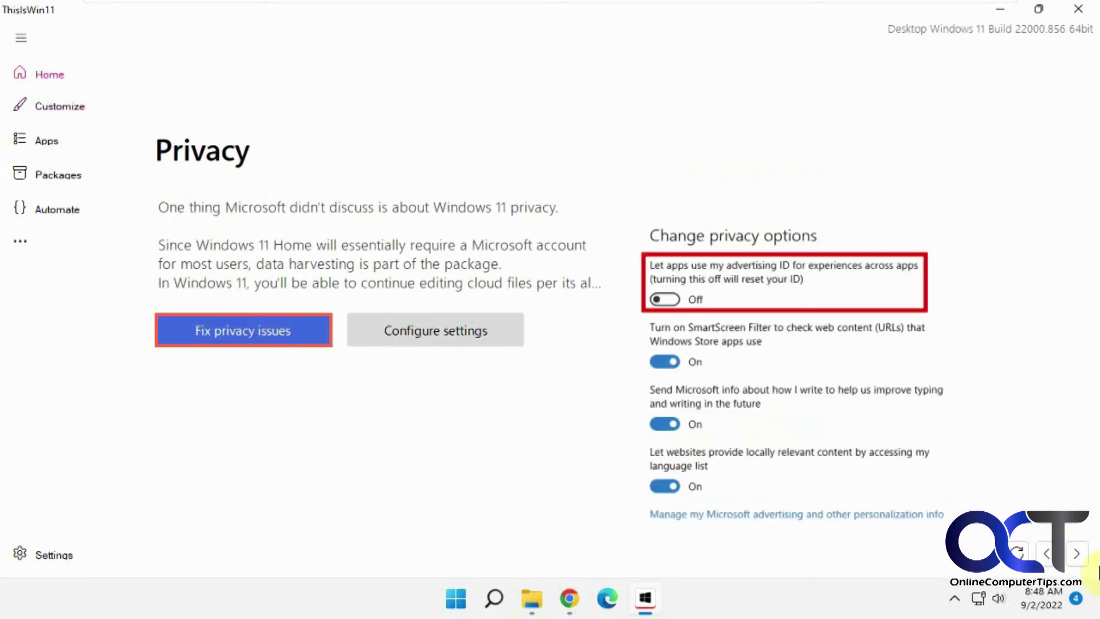
left_click(1080, 558)
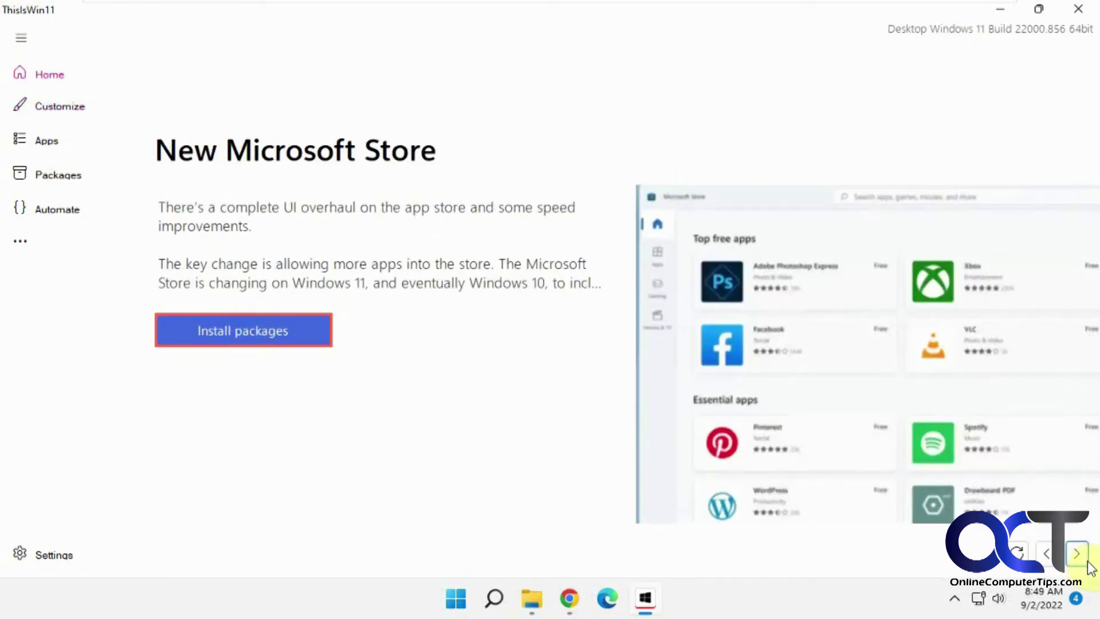
Expand Mail Clients, PDF reader, Photo, Productivity and Remote Desktop packages, then advance the tour.
left_click(252, 332)
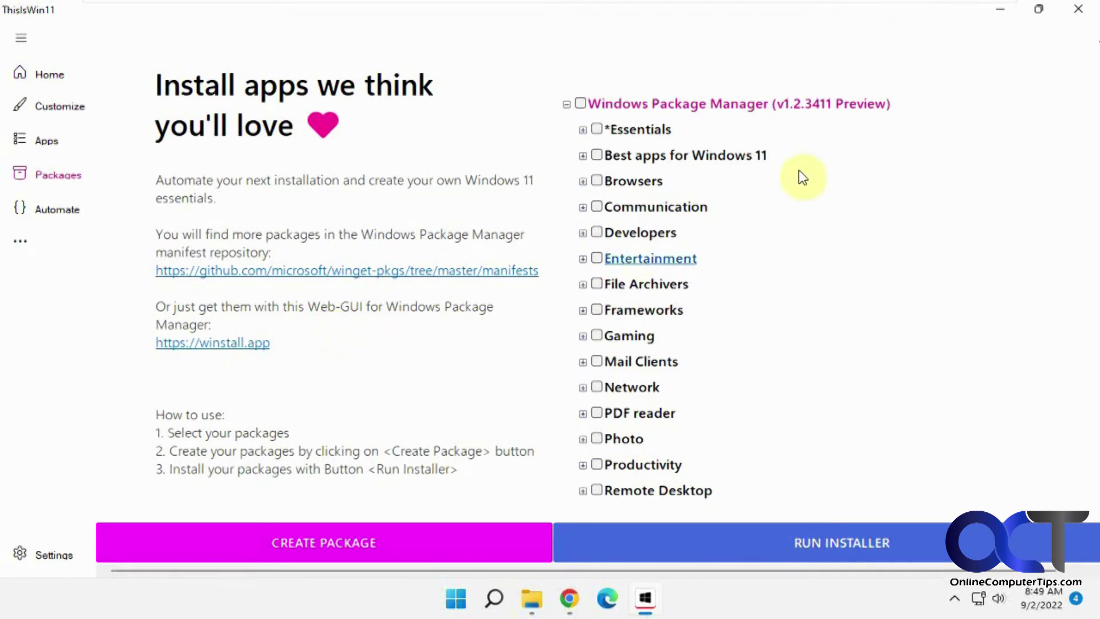
left_click(583, 362)
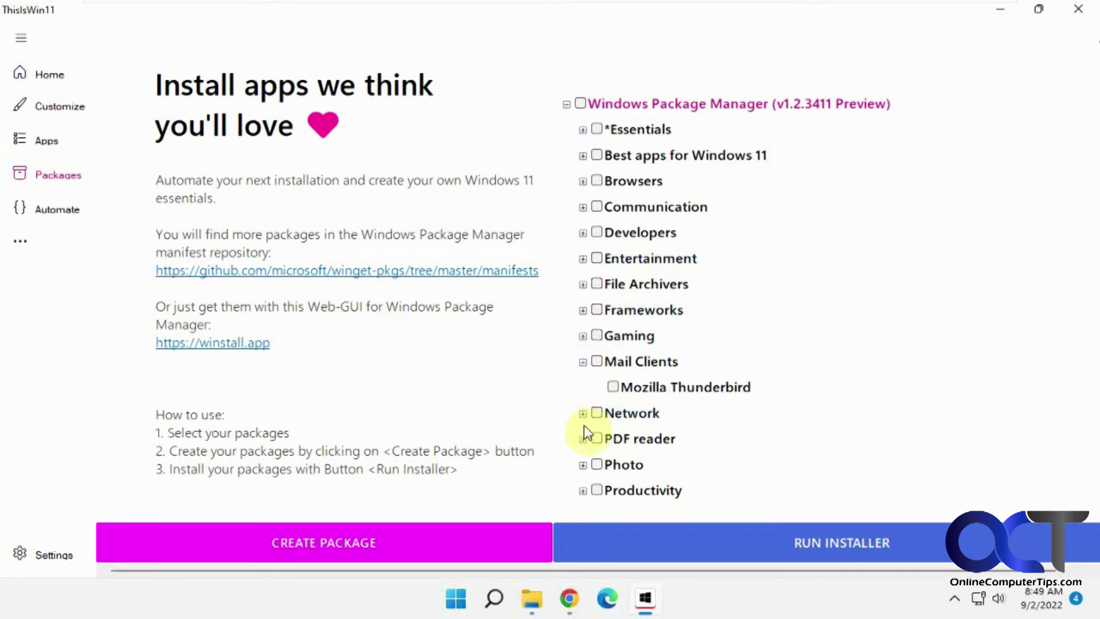
left_click(583, 439)
scroll(879, 401, "down", 1)
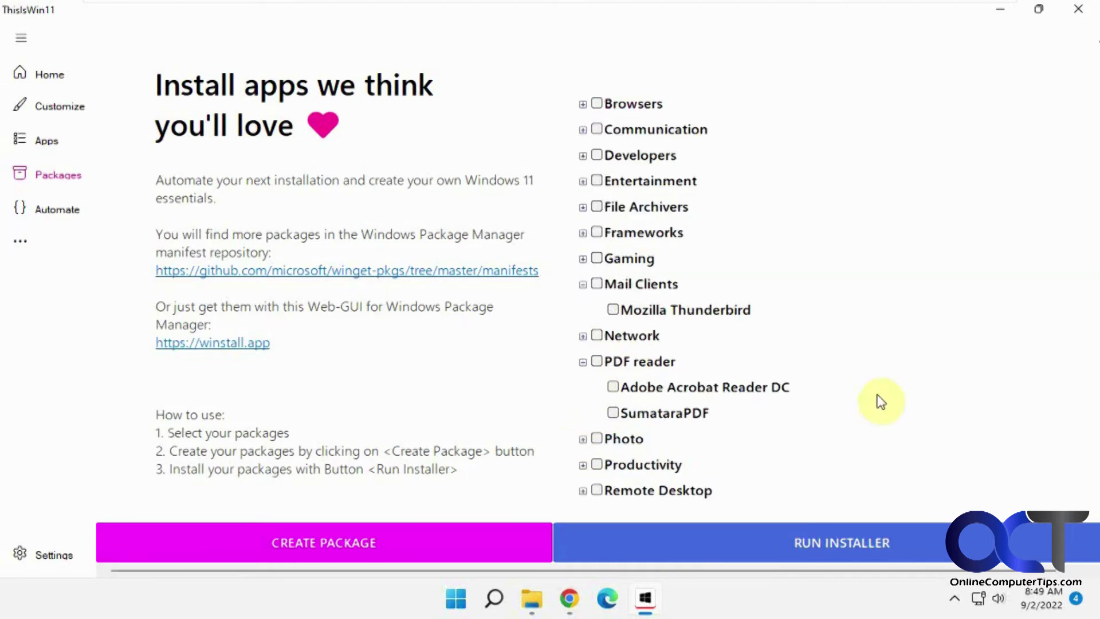
left_click(583, 439)
scroll(742, 409, "down", 2)
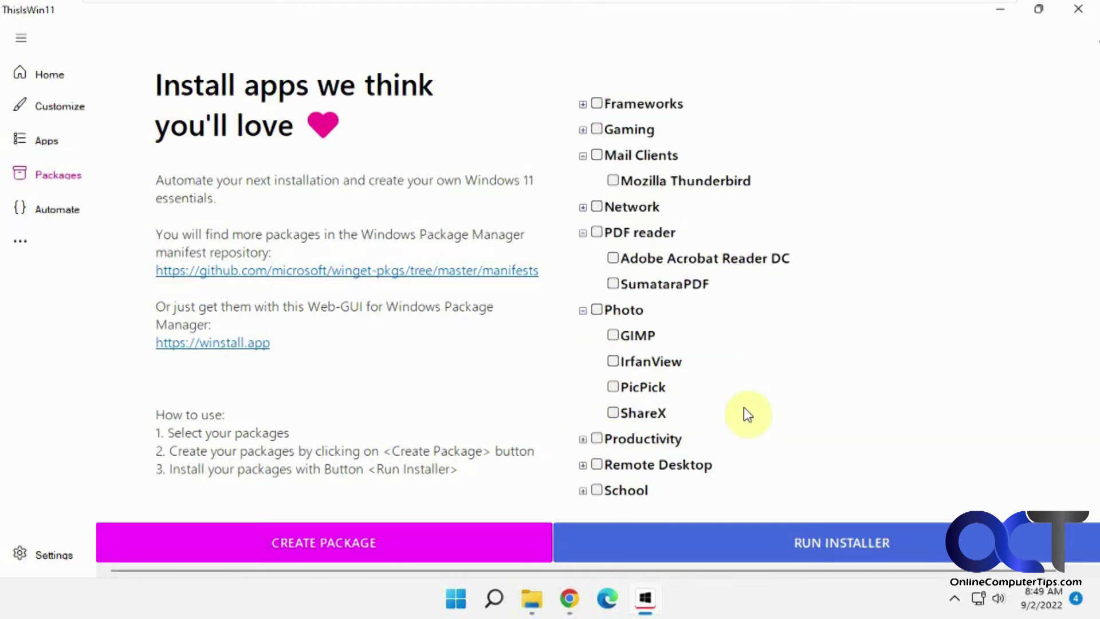
left_click(583, 439)
scroll(675, 441, "down", 1)
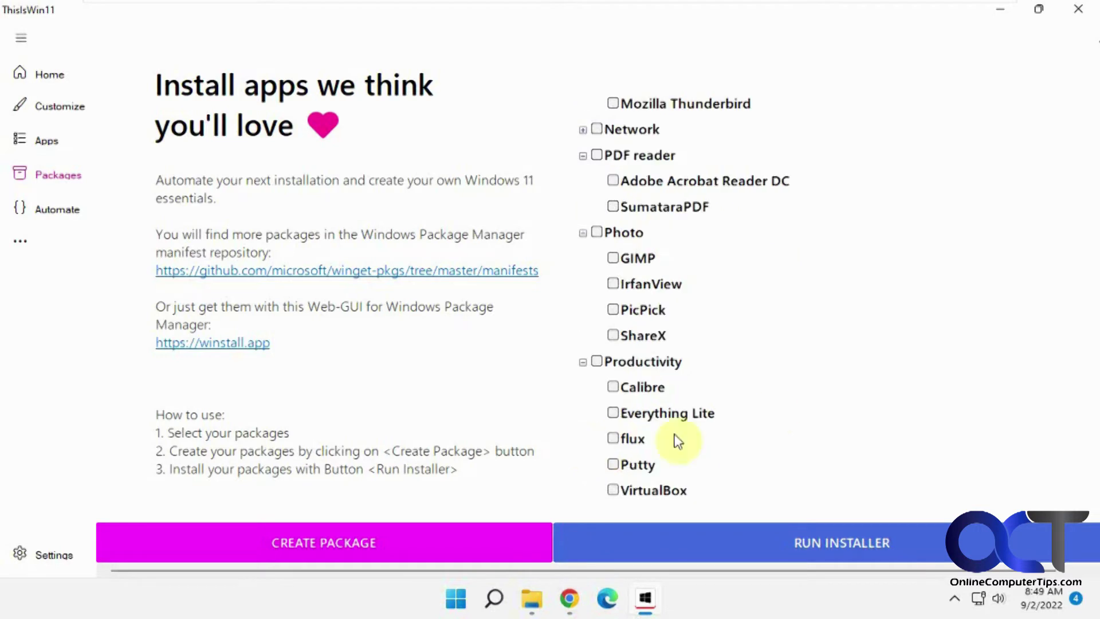
scroll(784, 405, "down", 1)
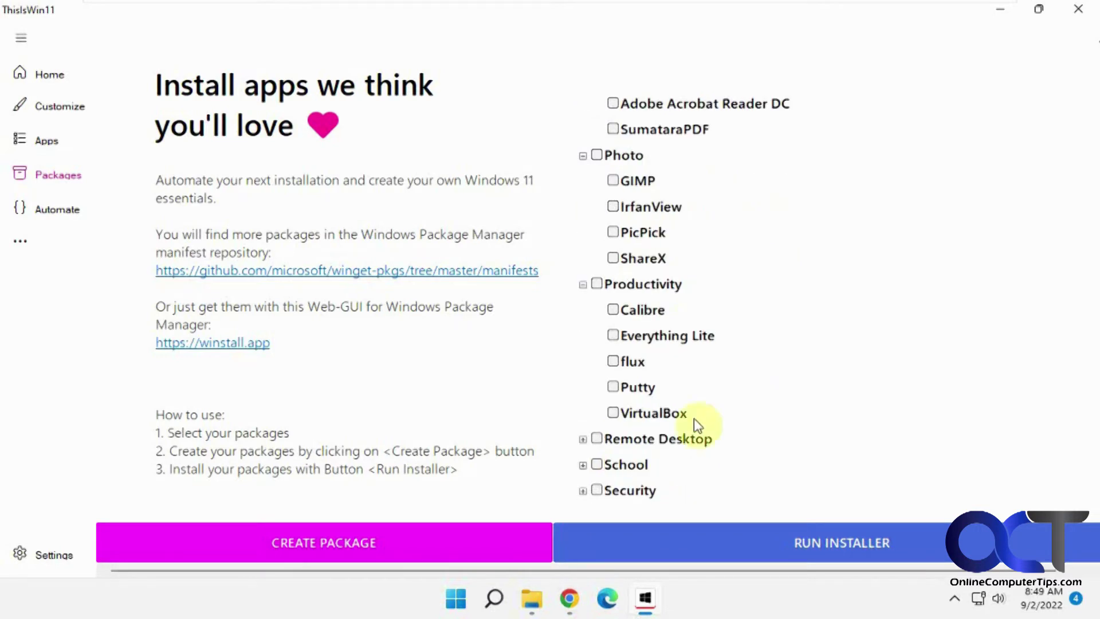
left_click(583, 439)
scroll(745, 407, "down", 1)
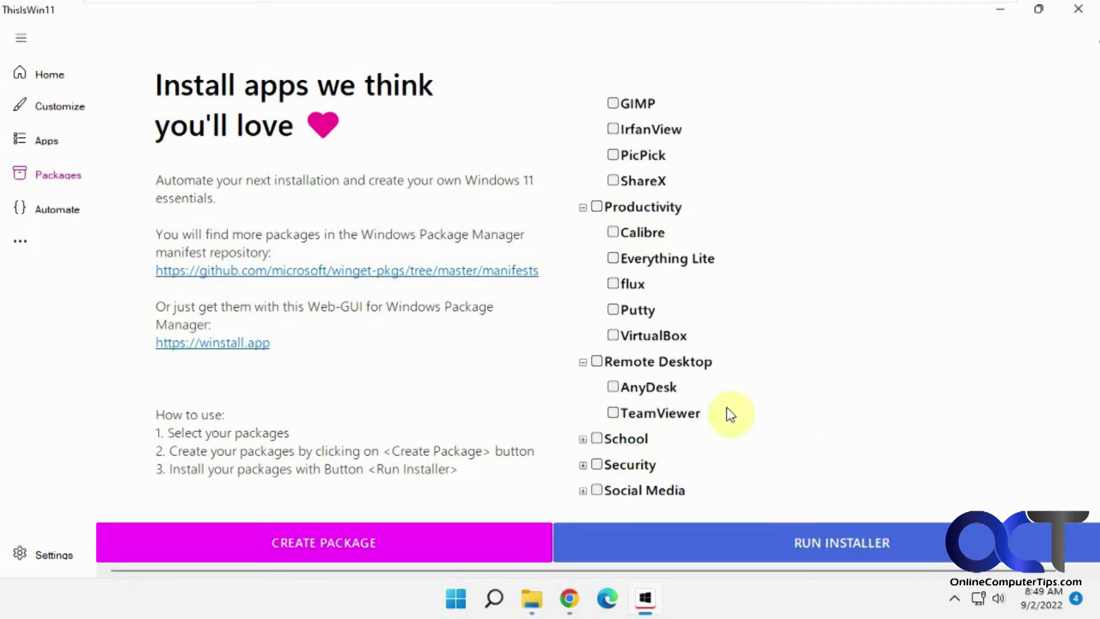
left_click(50, 76)
left_click(1077, 554)
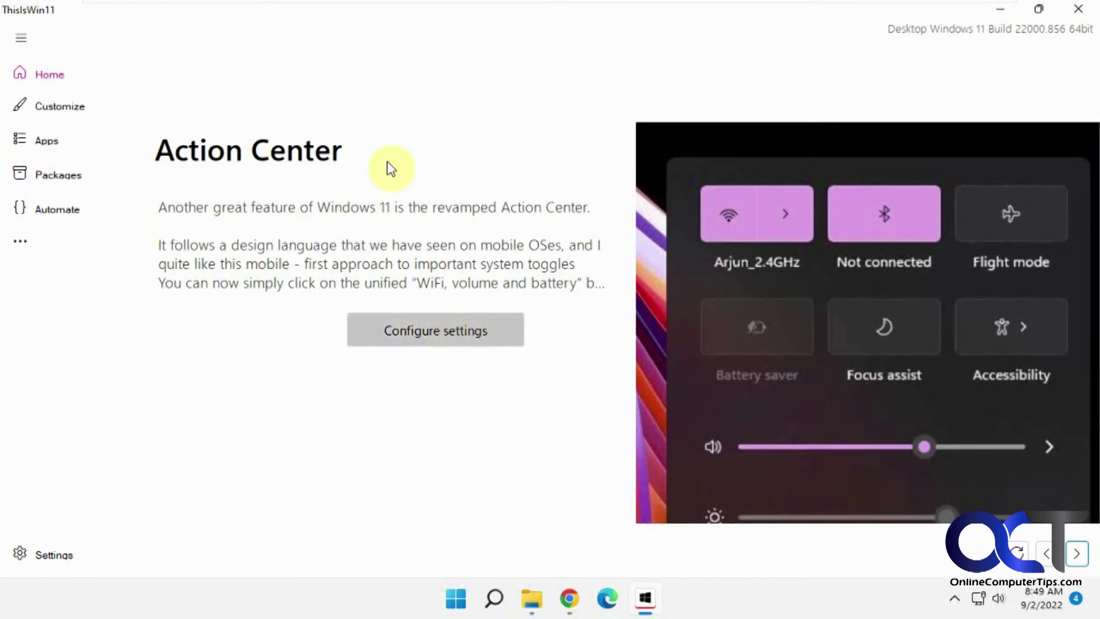
Review the tweaks checklists for the Modern File Explorer and Redesigned Settings App cards, then return Home.
left_click(1078, 555)
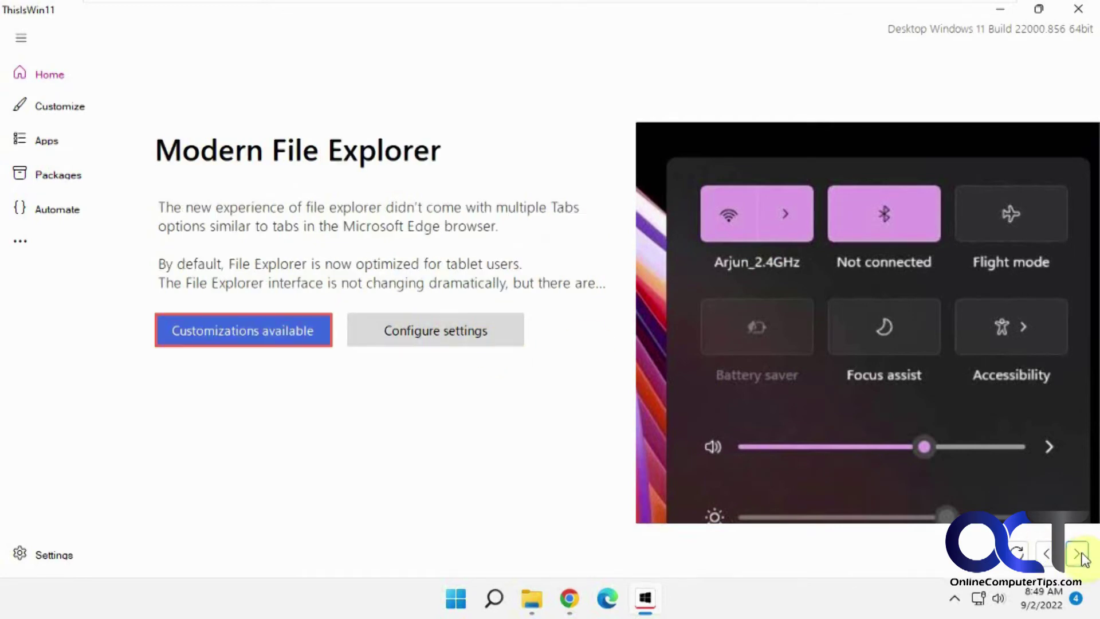
left_click(301, 330)
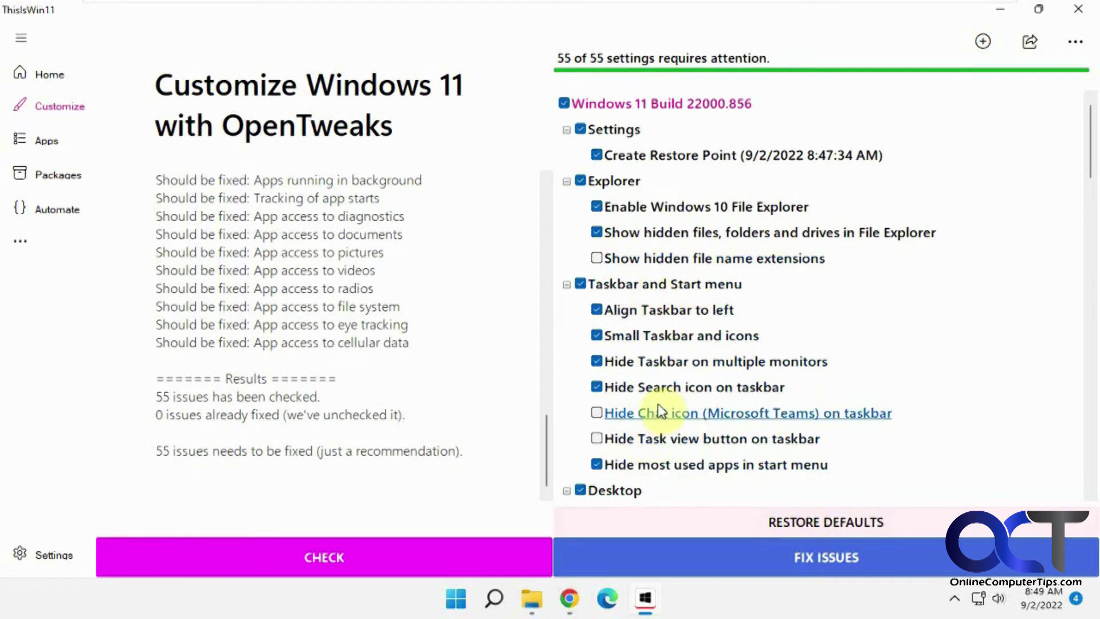
mouse_move(696, 371)
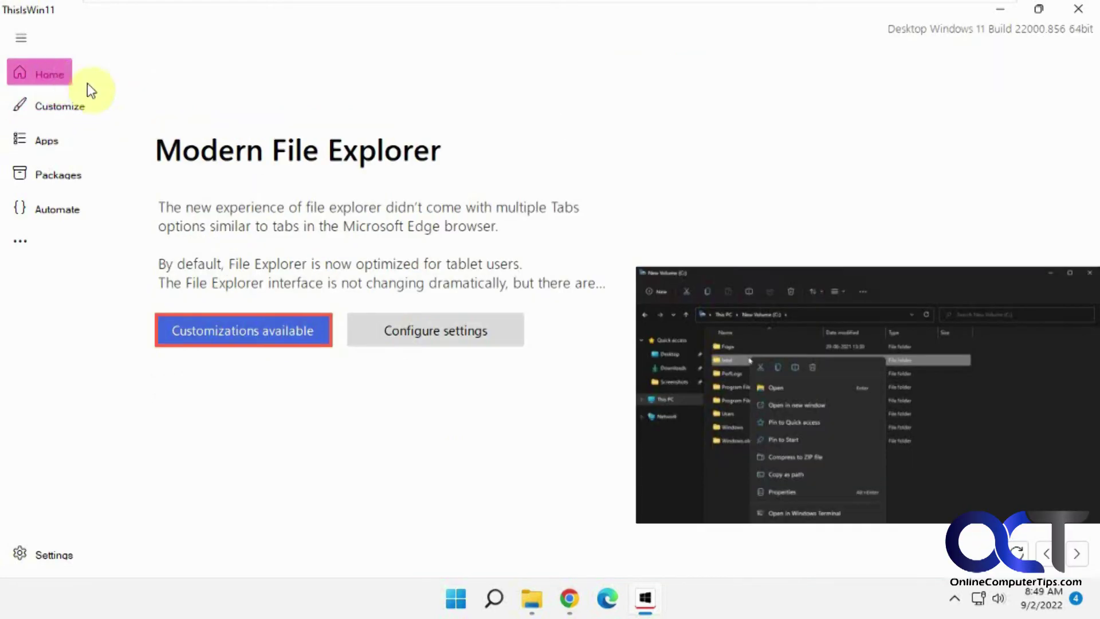
left_click(1077, 553)
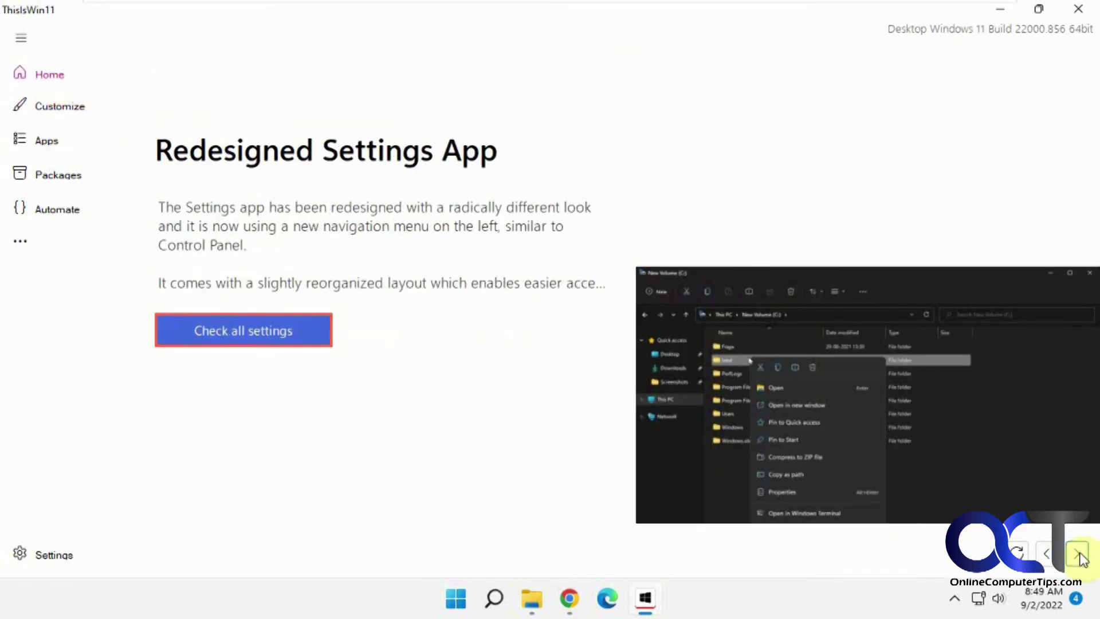
left_click(221, 327)
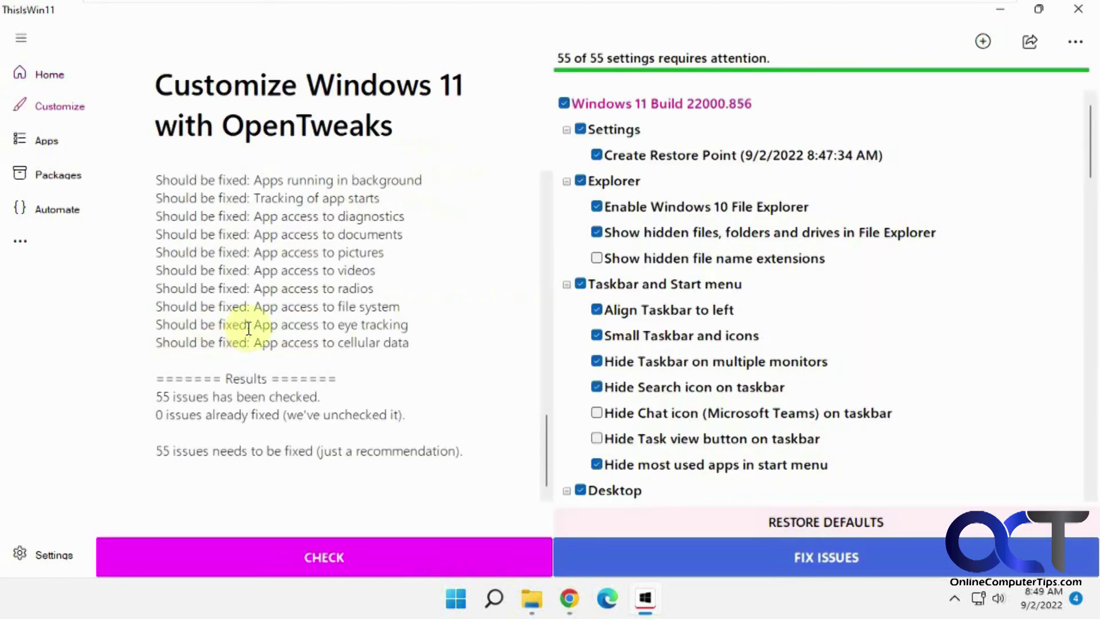
left_click(41, 73)
Page through Faster Windows Updates, Snap Layouts, Widgets, Android Apps and Gaming to the final card.
left_click(1076, 553)
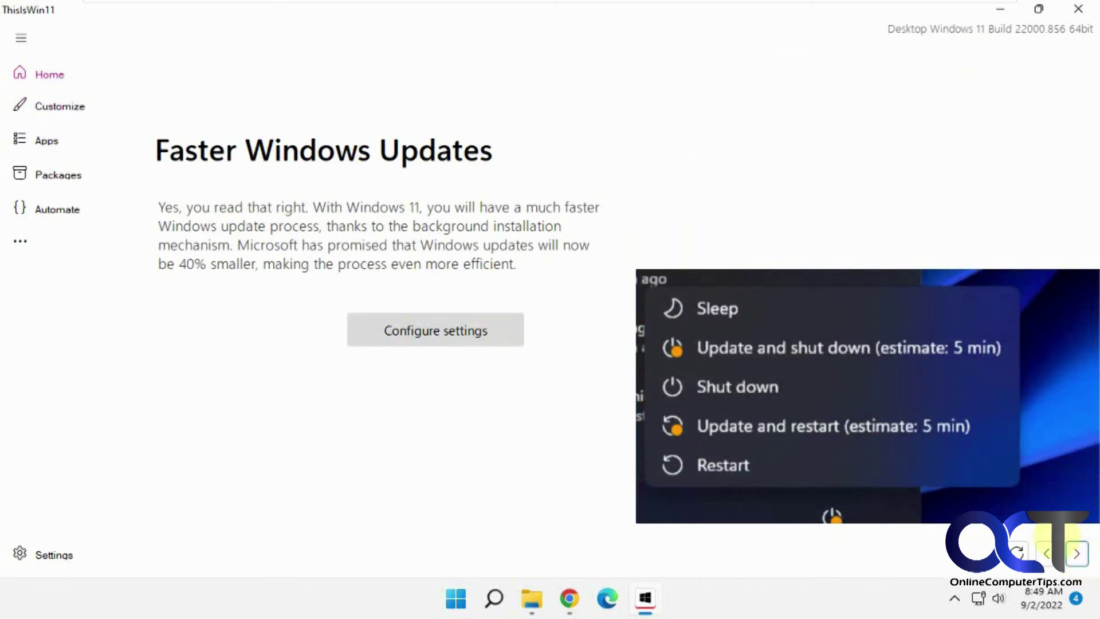
left_click(1077, 553)
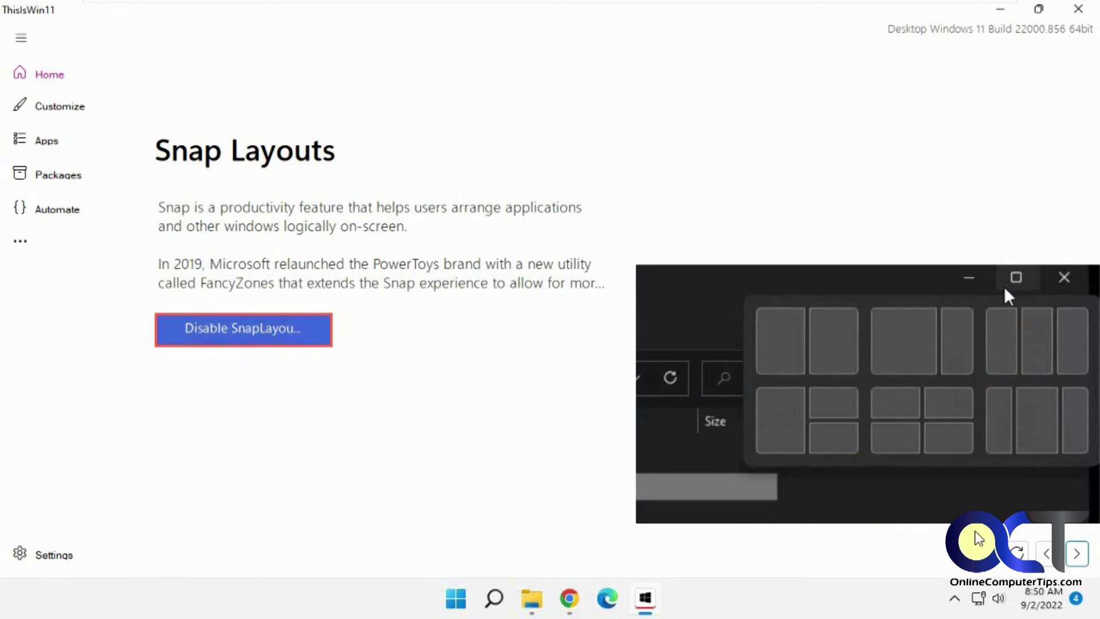
left_click(1076, 556)
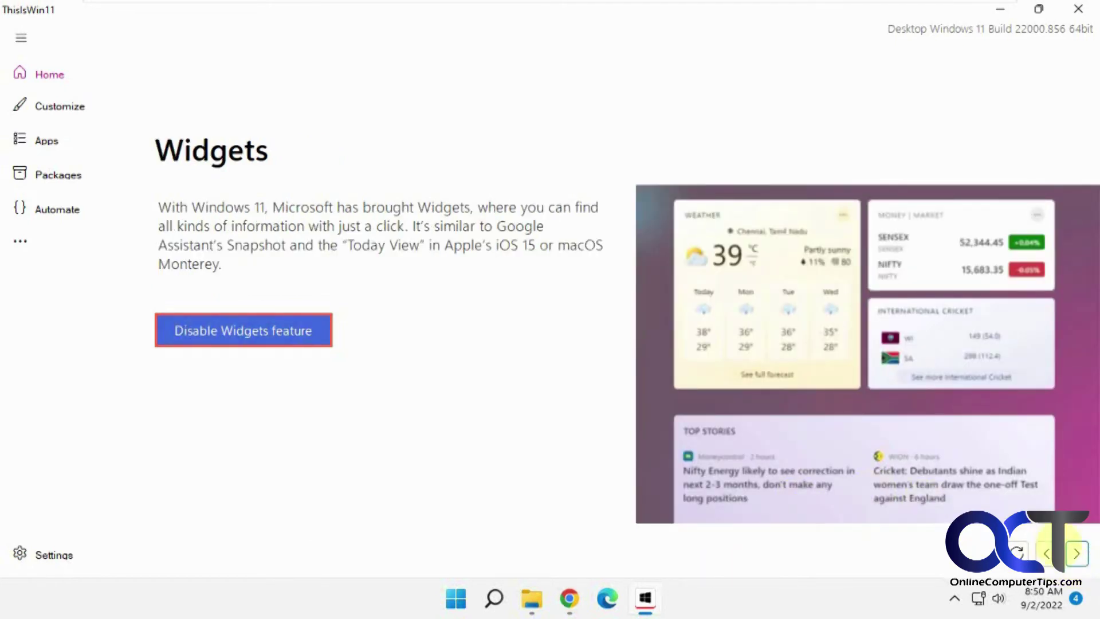
left_click(1078, 555)
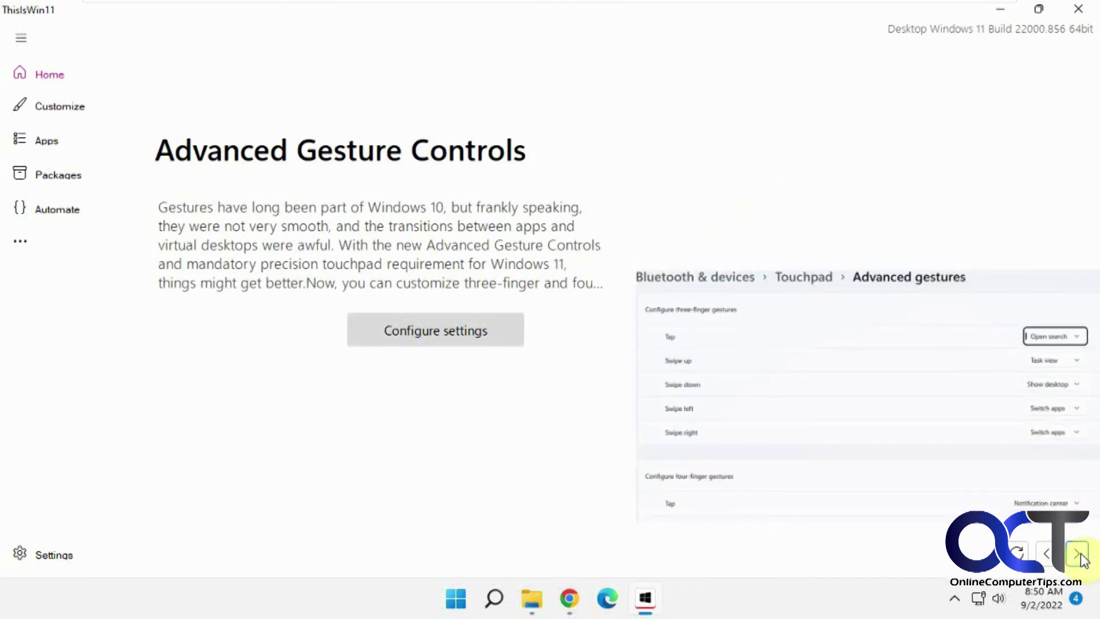
left_click(1078, 554)
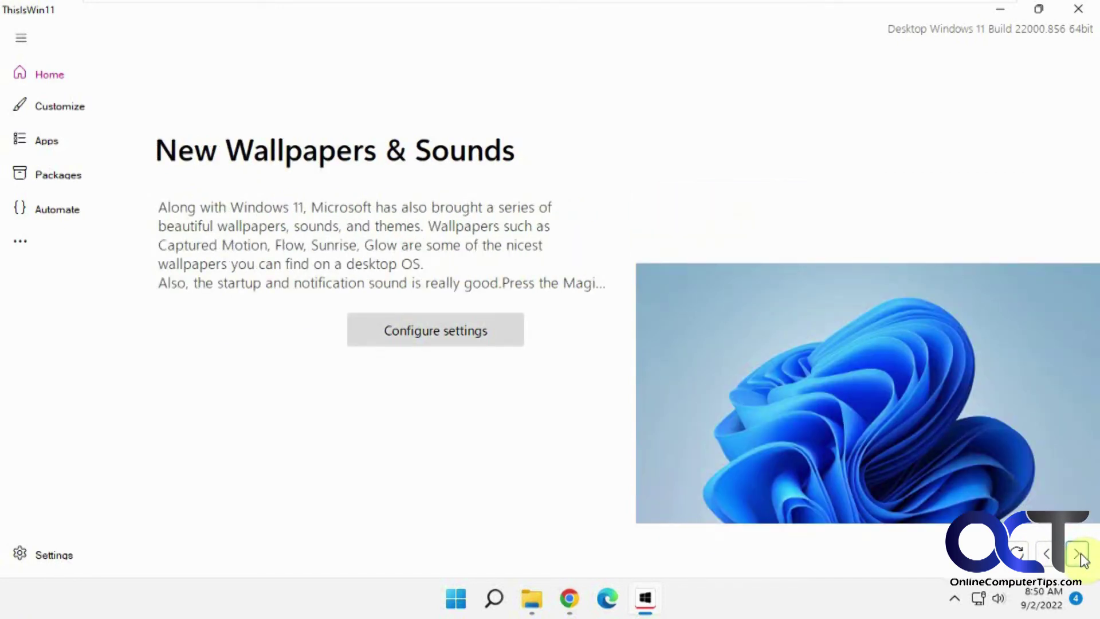
left_click(1078, 554)
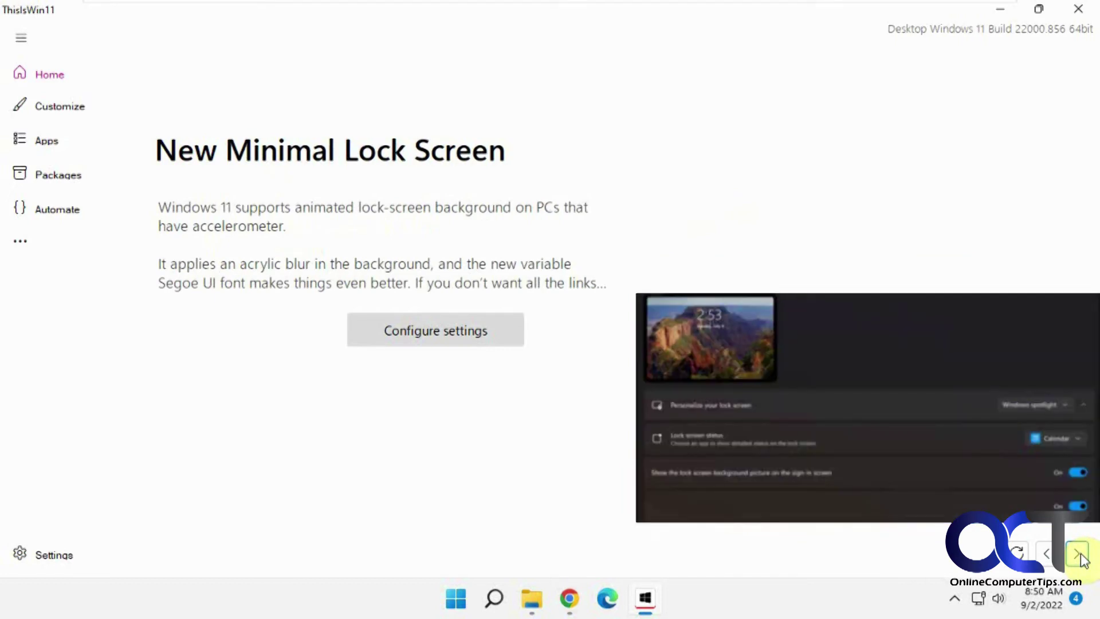
left_click(1078, 555)
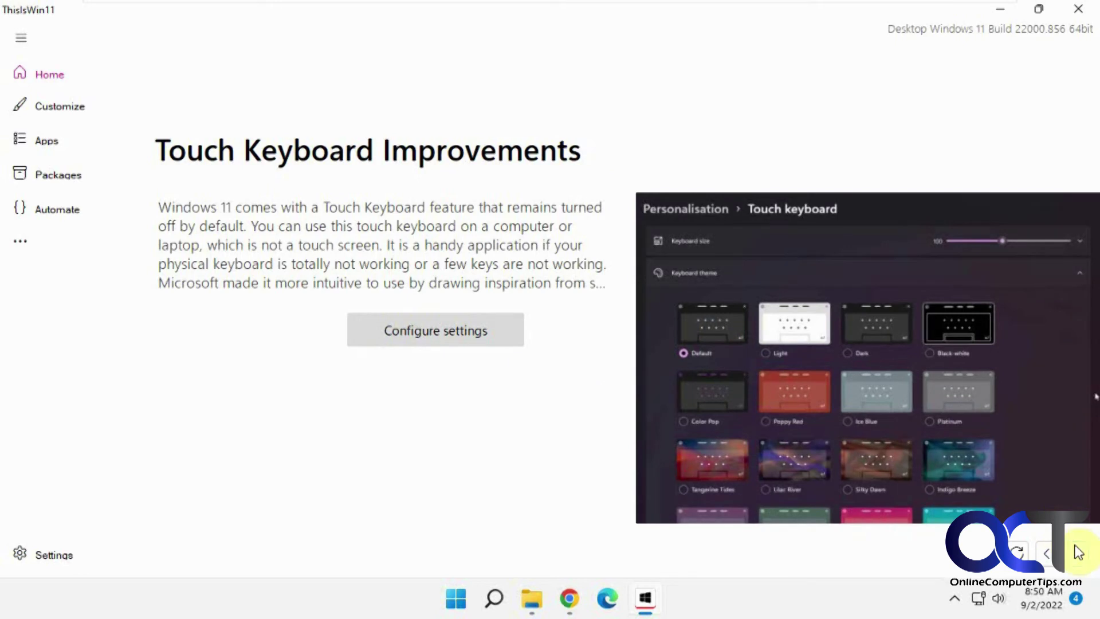
left_click(1078, 553)
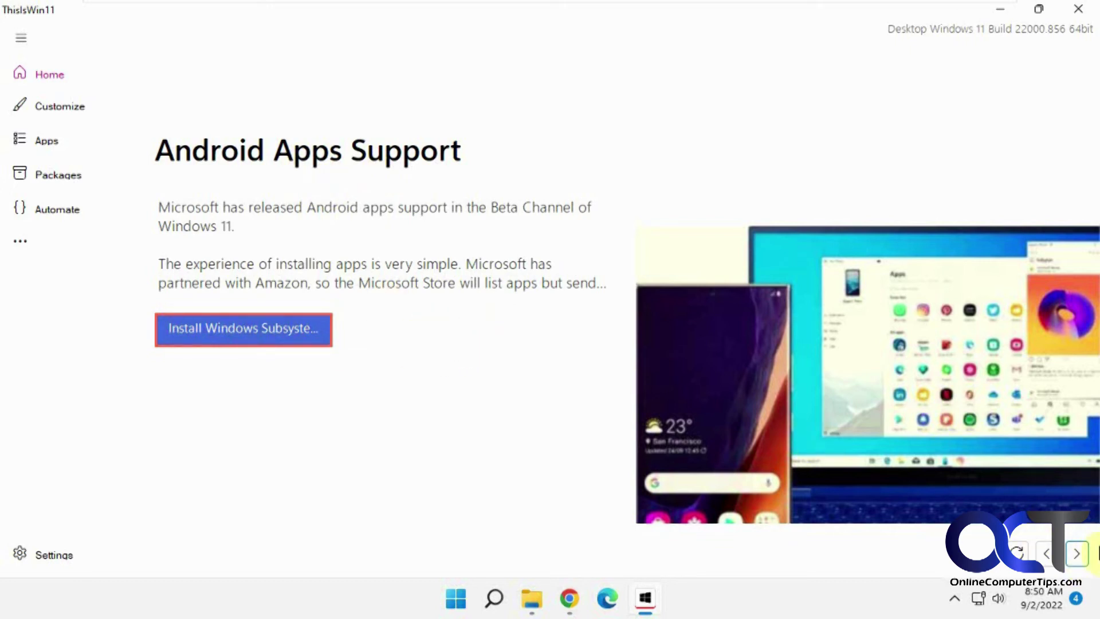
left_click(1078, 555)
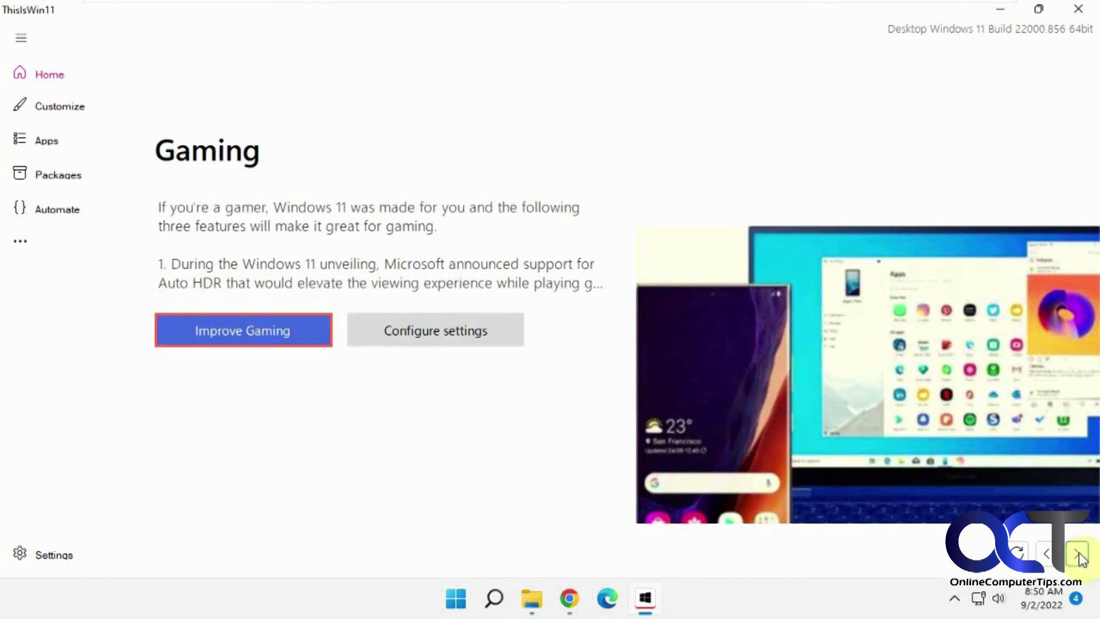
left_click(1077, 554)
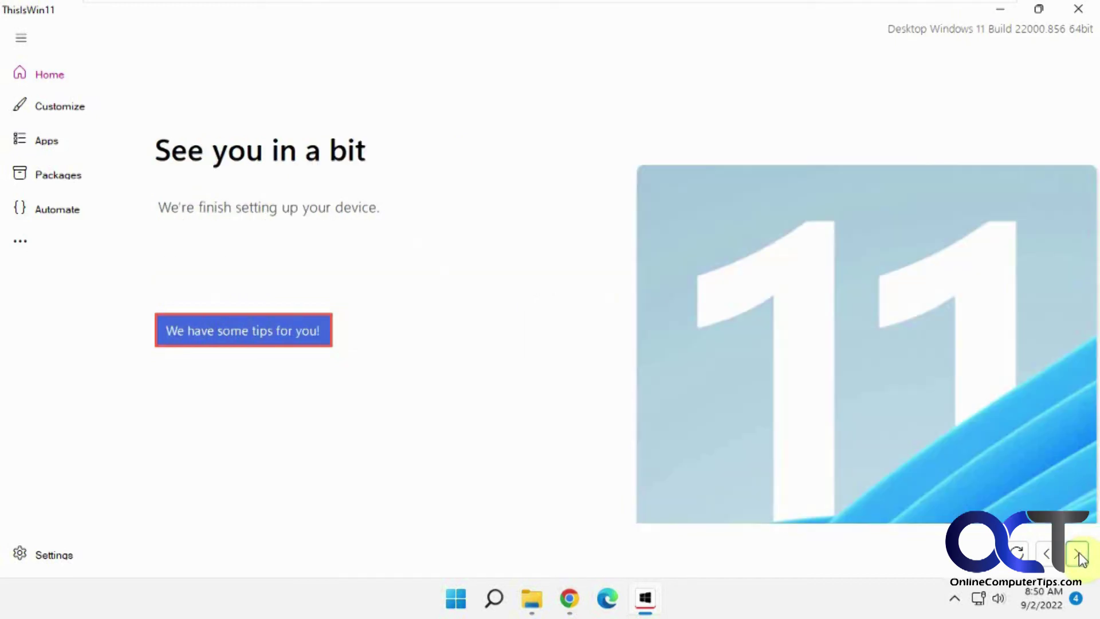
left_click(62, 107)
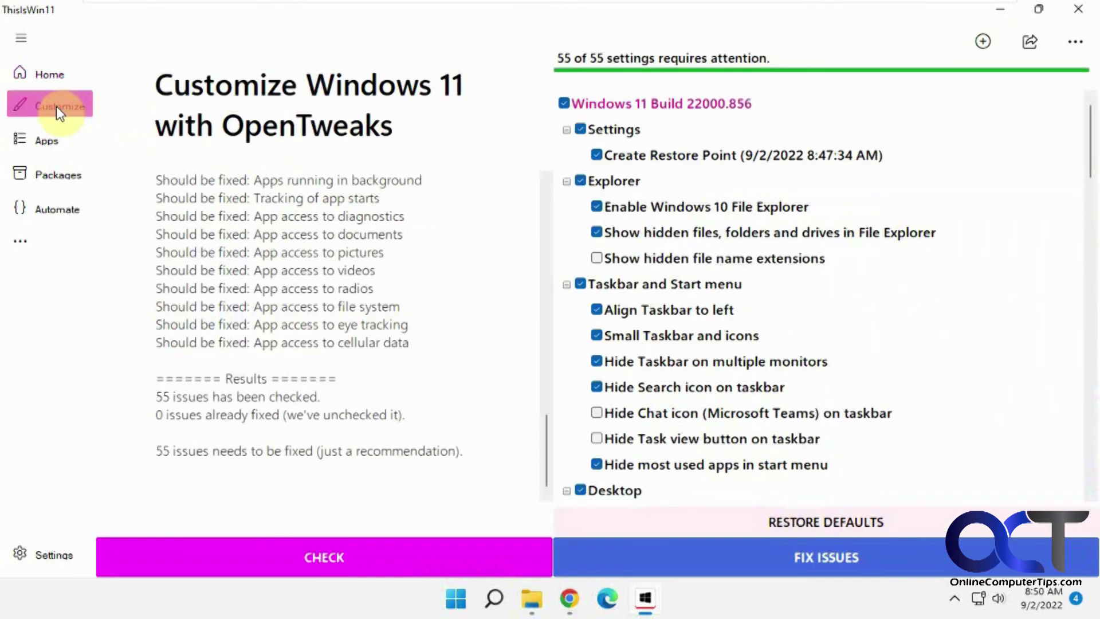
left_click(49, 139)
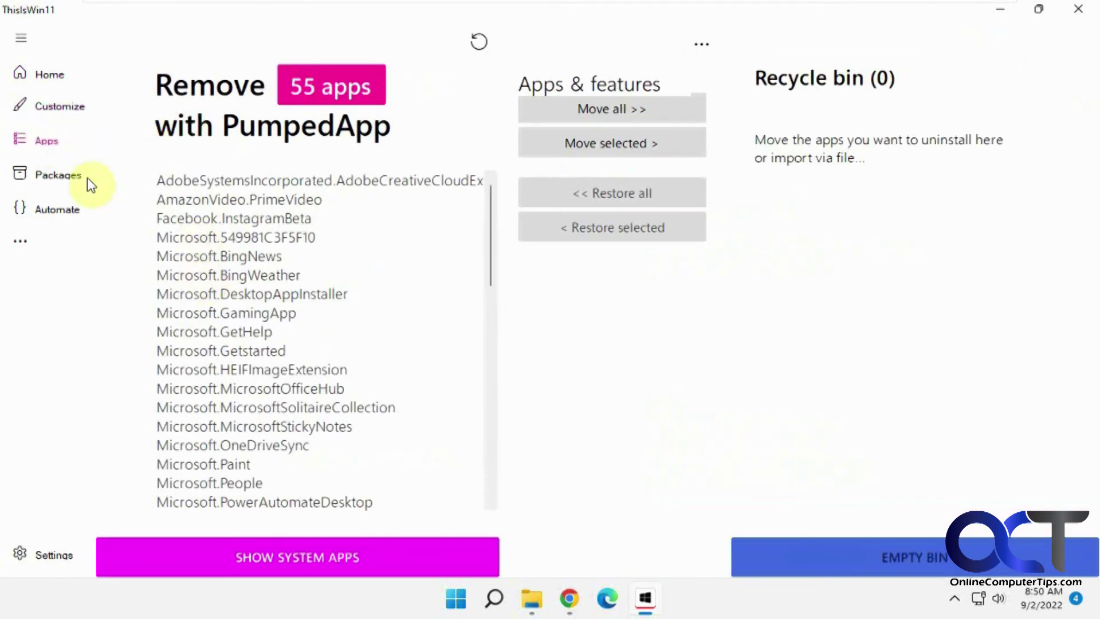
left_click(70, 174)
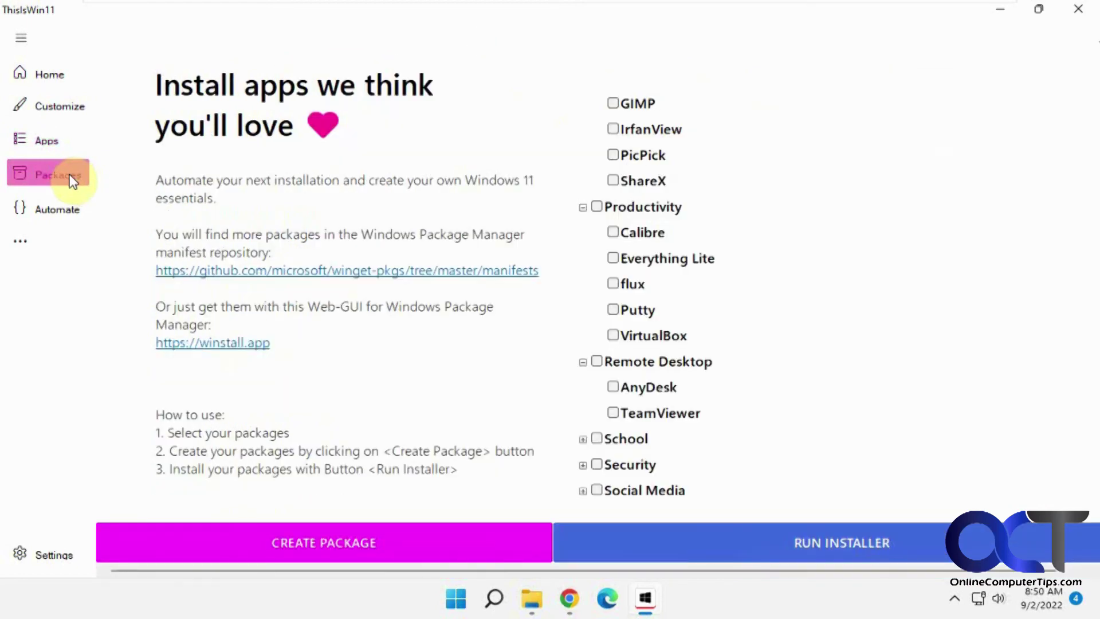
left_click(67, 214)
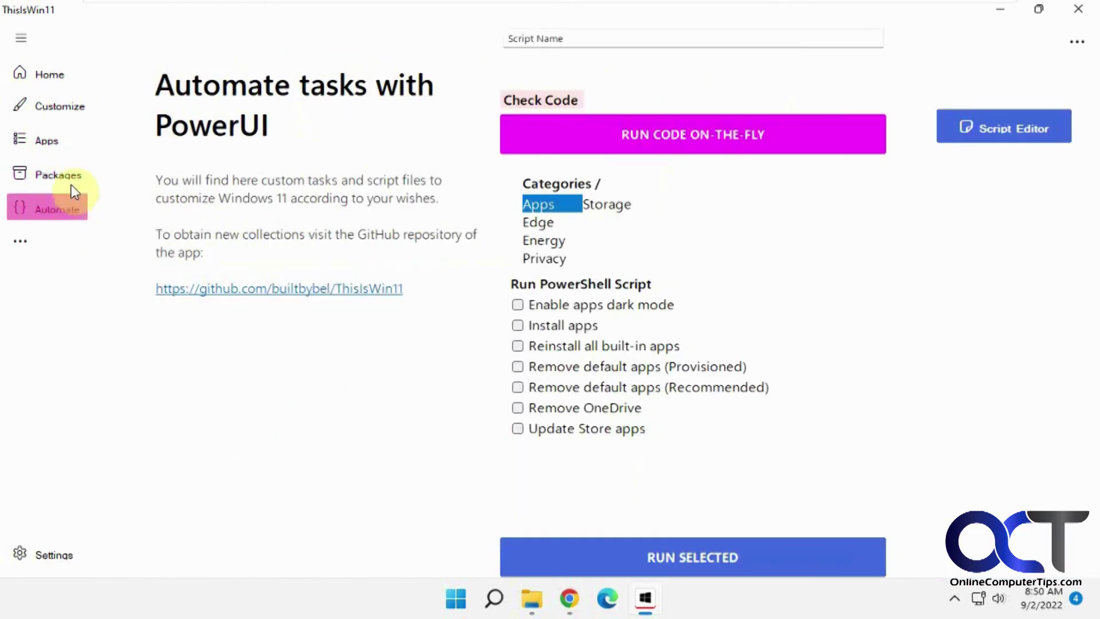
left_click(49, 79)
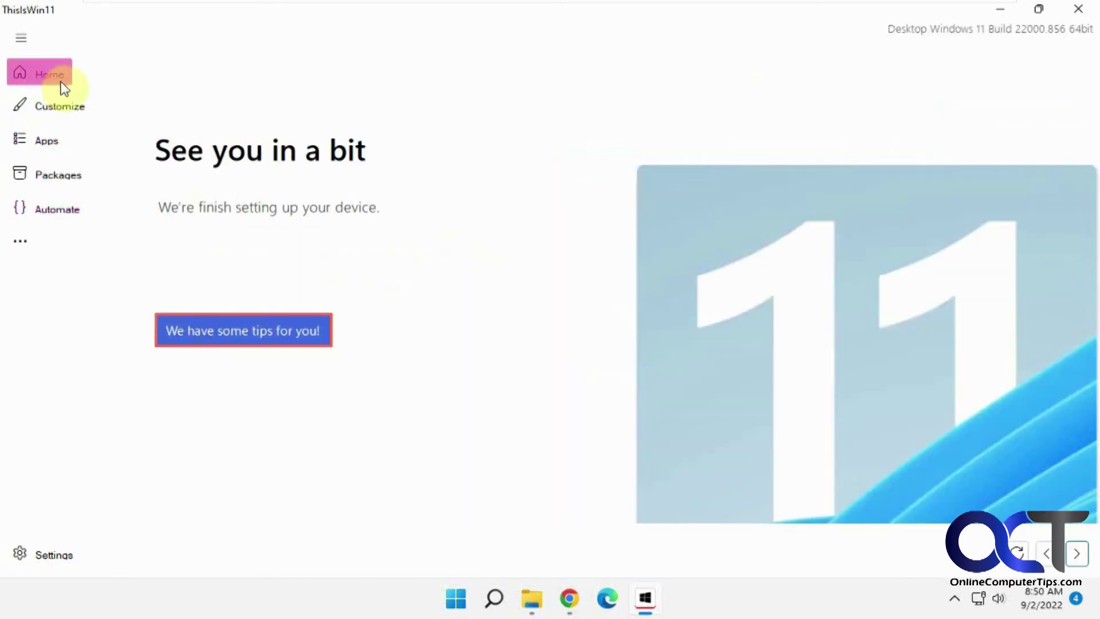
left_click(576, 601)
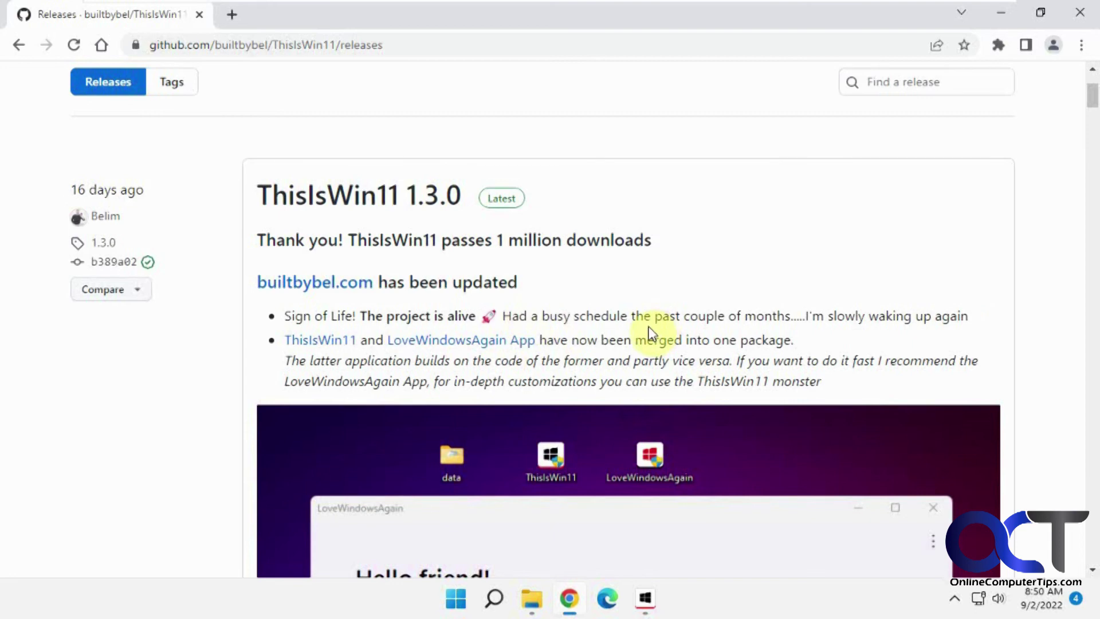
Scroll to the 1.3.0 release's Assets, then switch to the extracted TIW11 folder in File Explorer.
scroll(652, 335, "down", 10)
scroll(641, 343, "down", 5)
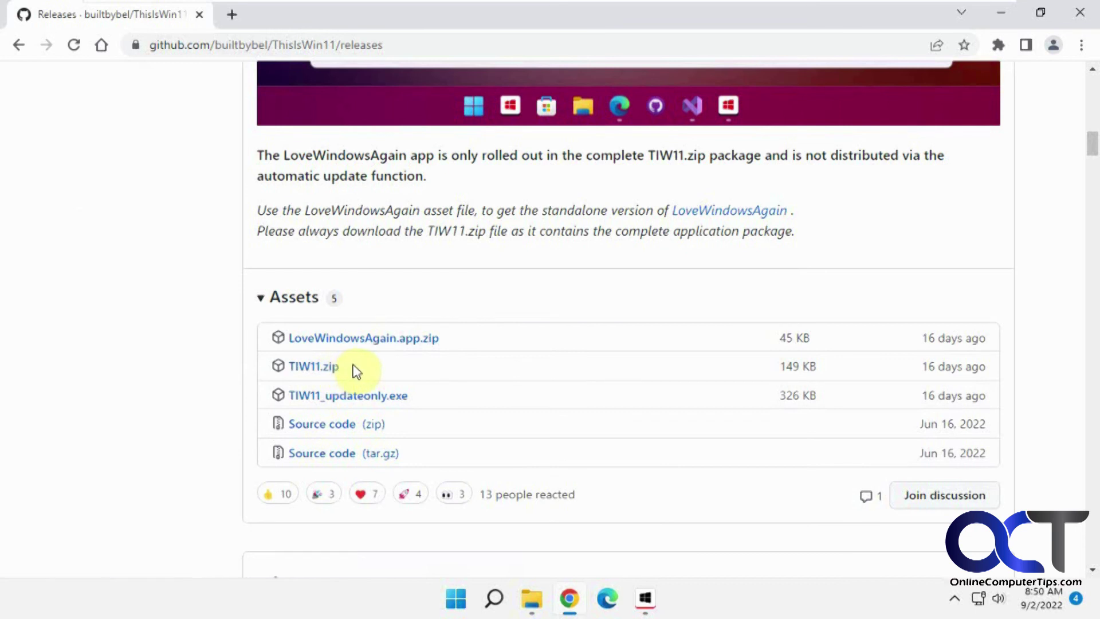
left_click(532, 599)
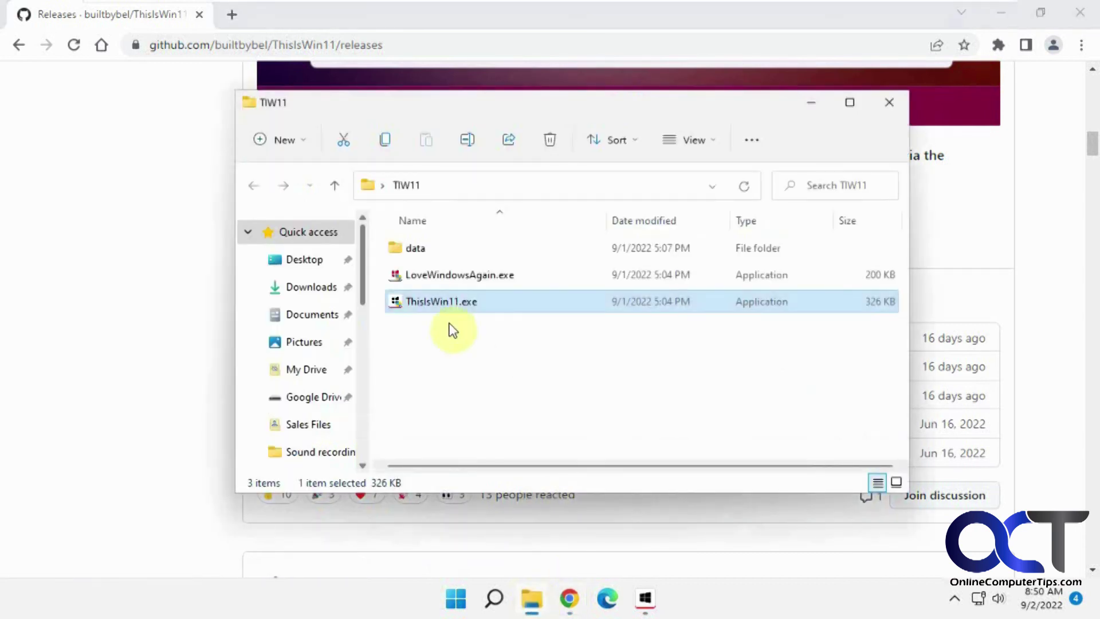